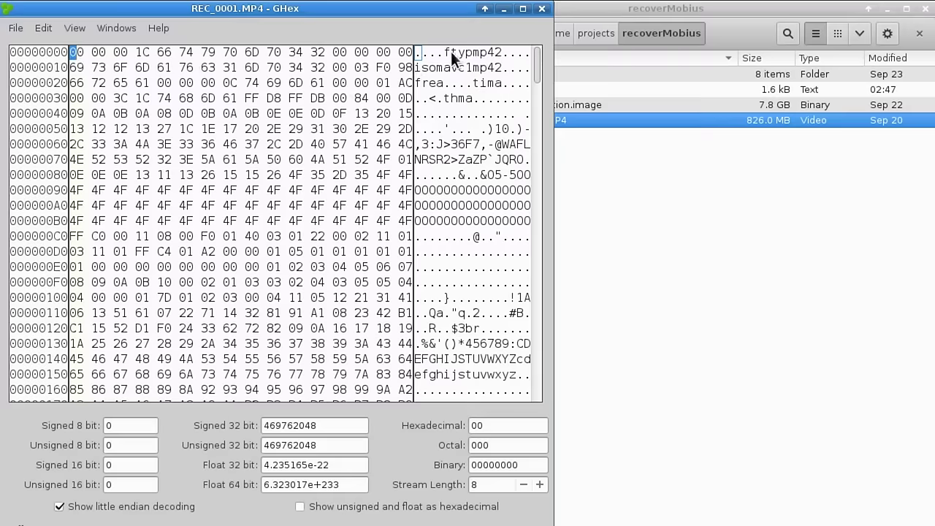
pyautogui.click(483, 51)
pyautogui.click(488, 52)
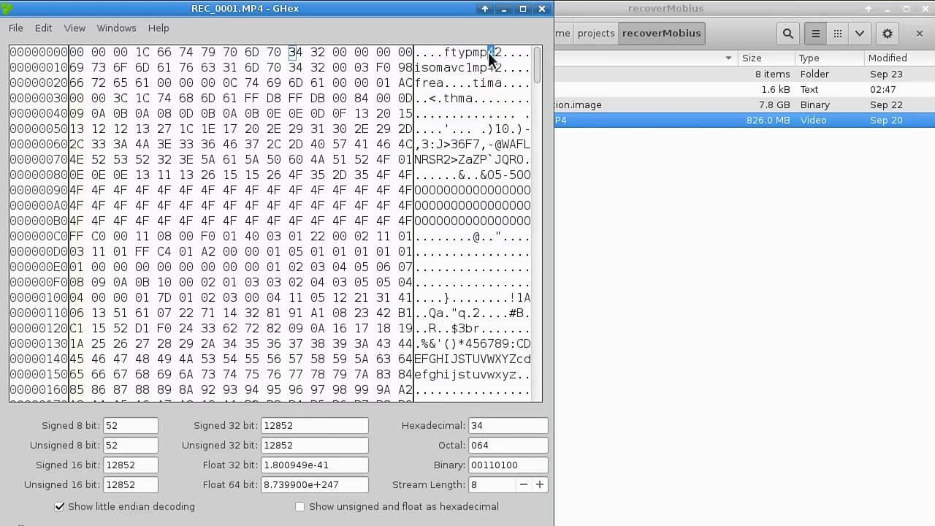
pyautogui.click(474, 51)
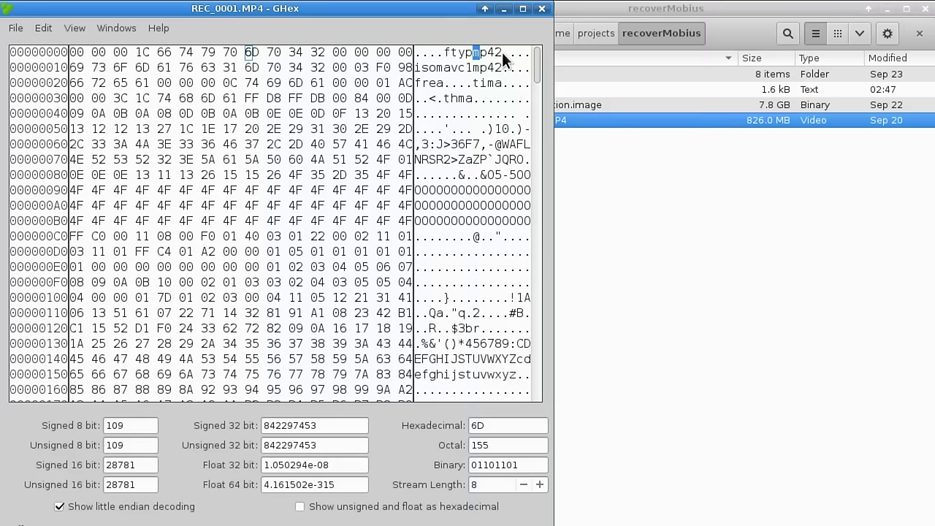
pyautogui.click(553, 128)
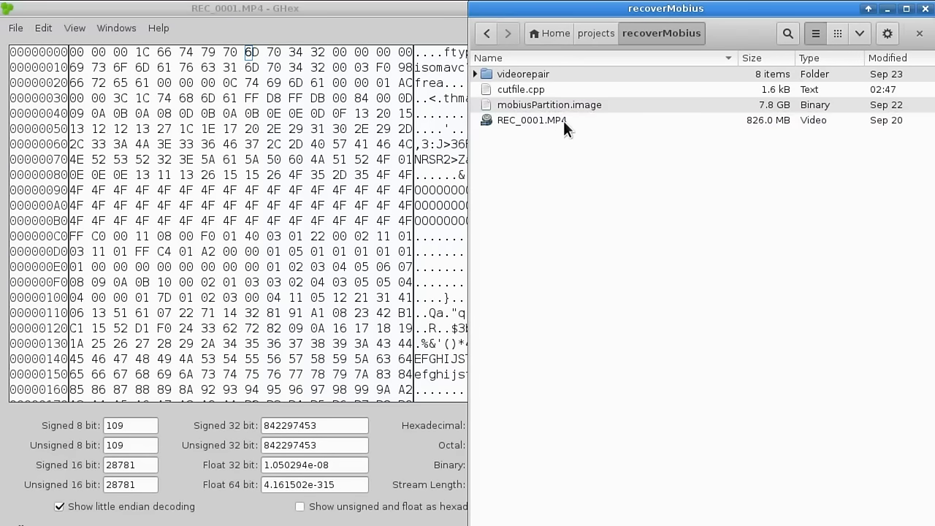
pyautogui.click(413, 18)
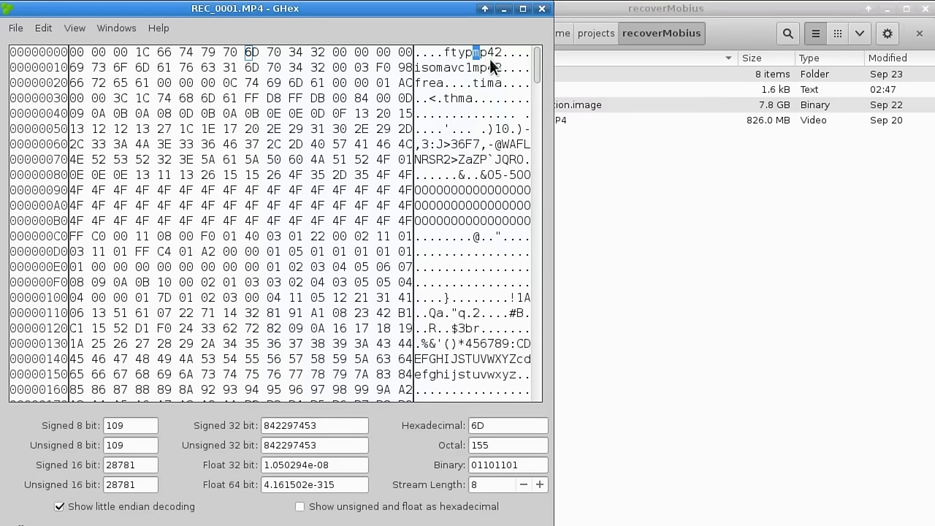
pyautogui.click(481, 67)
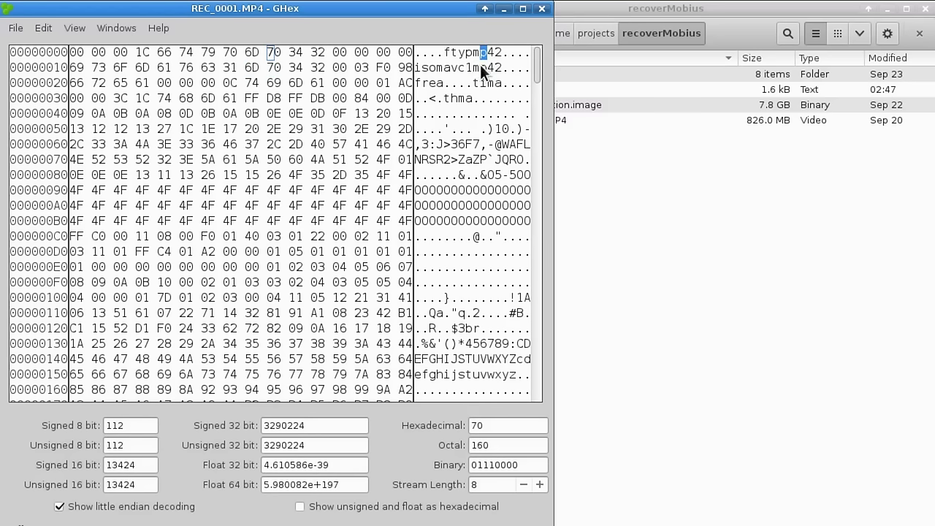
pyautogui.moveTo(474, 49); pyautogui.dragTo(494, 66)
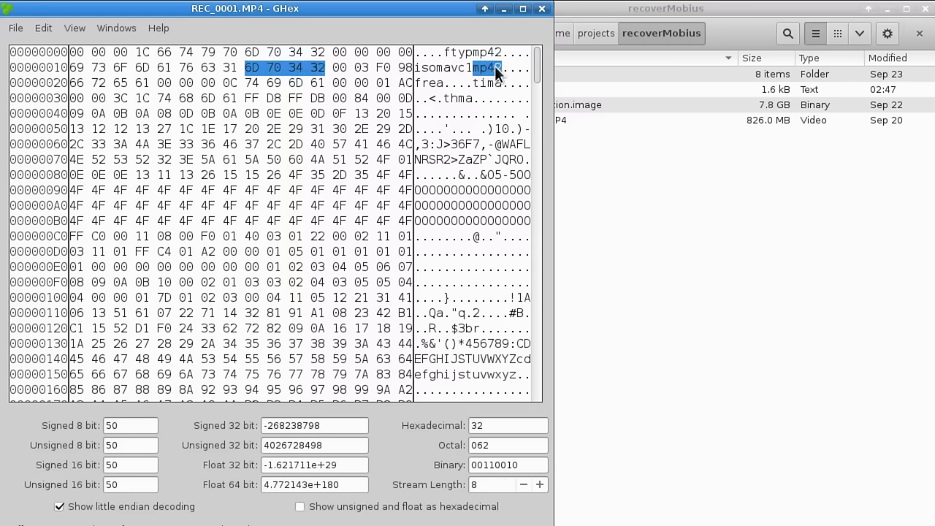
pyautogui.click(482, 67)
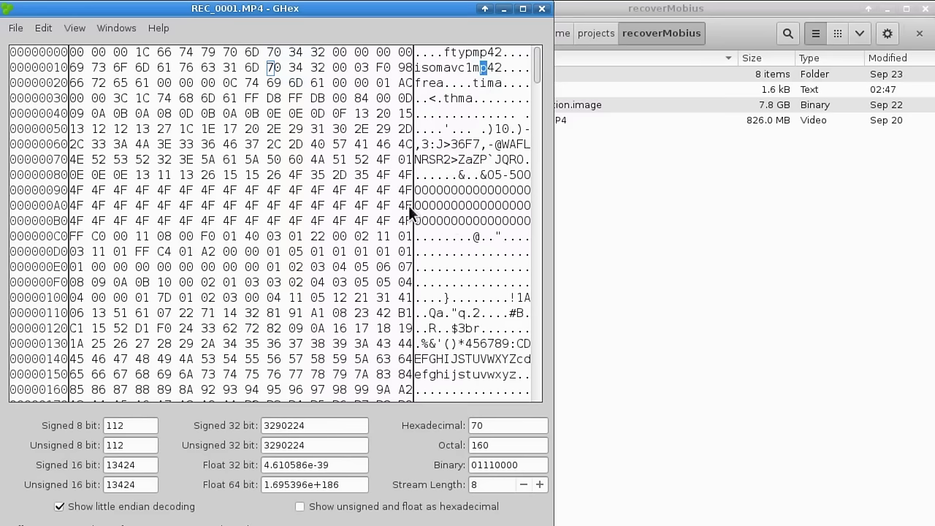
pyautogui.press('Tab')
pyautogui.press('Down')
pyautogui.press('Down')
pyautogui.press('Down')
pyautogui.press('Down')
pyautogui.press('Down')
pyautogui.press('Down')
pyautogui.press('Down')
pyautogui.press('Down')
pyautogui.press('Down')
pyautogui.press('Down')
pyautogui.press('Down')
pyautogui.press('Down')
pyautogui.press('Down')
pyautogui.press('Down')
pyautogui.press('Down')
pyautogui.press('Down')
pyautogui.press('Down')
pyautogui.press('Down')
pyautogui.press('Down')
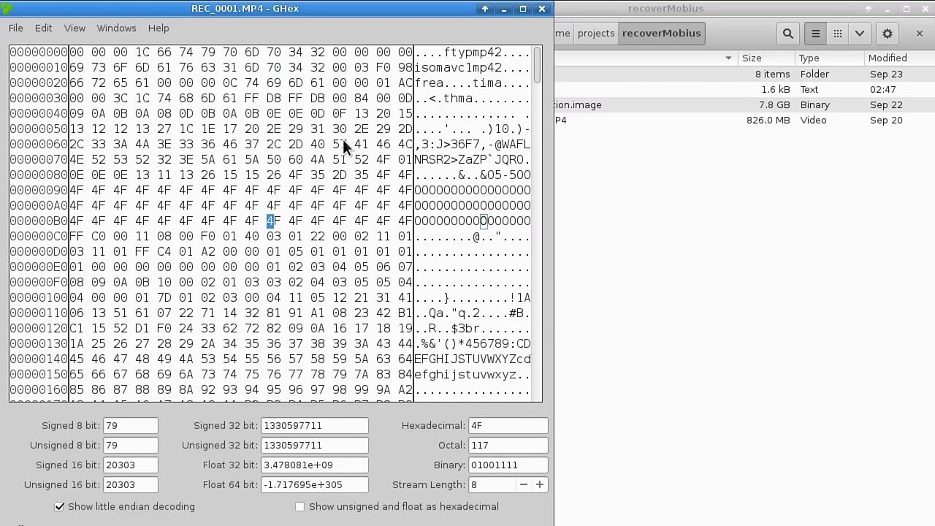
pyautogui.press('Down')
pyautogui.press('Down')
pyautogui.press('Down')
pyautogui.press('Down')
pyautogui.press('Down')
pyautogui.press('Down')
pyautogui.press('Down')
pyautogui.press('Down')
pyautogui.press('Down')
pyautogui.press('Down')
pyautogui.press('Down')
pyautogui.press('Down')
pyautogui.press('Down')
pyautogui.press('Down')
pyautogui.press('Down')
pyautogui.press('Down')
pyautogui.press('Down')
pyautogui.press('Down')
pyautogui.press('Down')
pyautogui.press('Down')
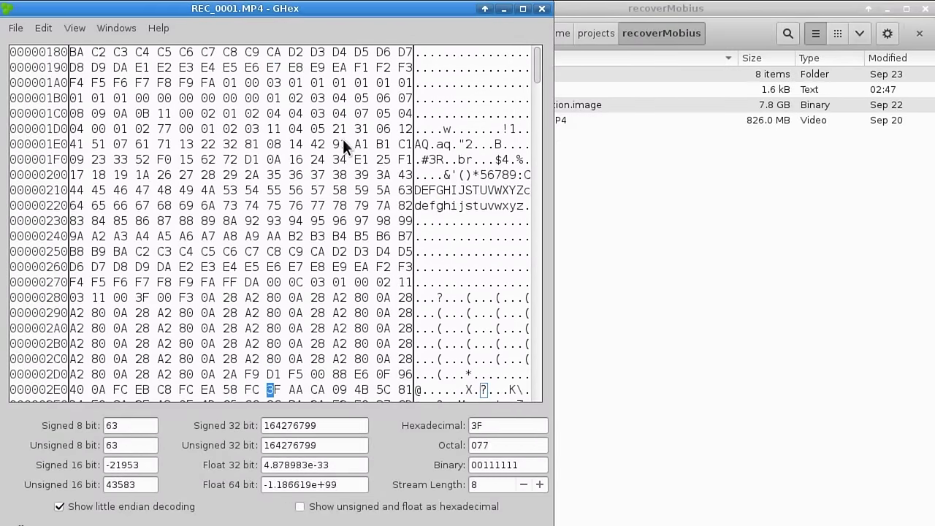
pyautogui.press('Down')
pyautogui.press('Down')
pyautogui.press('Down')
pyautogui.press('Down')
pyautogui.press('Down')
pyautogui.press('Down')
pyautogui.press('Down')
pyautogui.press('Down')
pyautogui.press('Down')
pyautogui.press('Down')
pyautogui.press('Down')
pyautogui.press('Down')
pyautogui.press('Down')
pyautogui.press('Down')
pyautogui.press('Down')
pyautogui.press('Down')
pyautogui.press('Down')
pyautogui.press('Down')
pyautogui.press('Down')
pyautogui.press('Down')
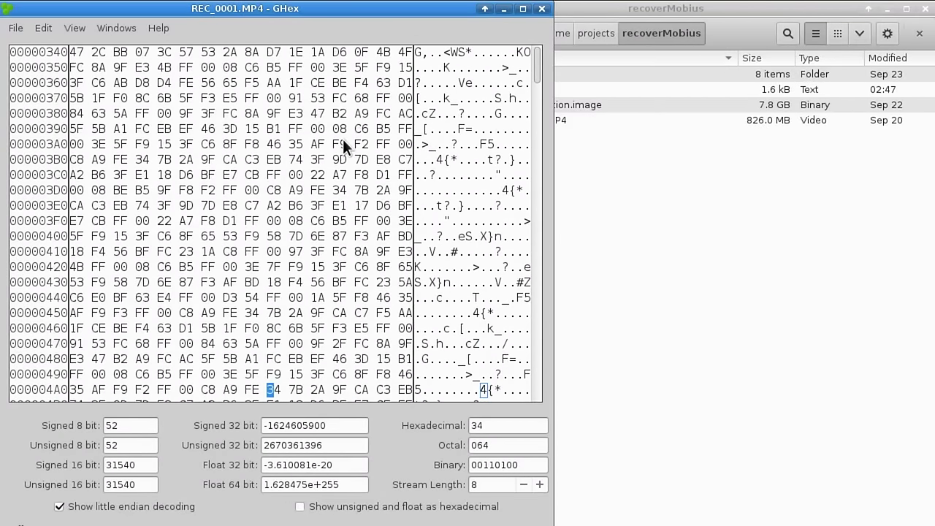
pyautogui.press('Down')
pyautogui.press('Down')
pyautogui.press('Down')
pyautogui.press('Down')
pyautogui.press('Down')
pyautogui.press('Down')
pyautogui.press('Down')
pyautogui.press('Down')
pyautogui.press('Down')
pyautogui.press('Down')
pyautogui.press('Down')
pyautogui.press('Down')
pyautogui.press('Down')
pyautogui.press('Down')
pyautogui.press('Down')
pyautogui.press('Down')
pyautogui.press('Down')
pyautogui.press('Down')
pyautogui.press('Down')
pyautogui.press('Down')
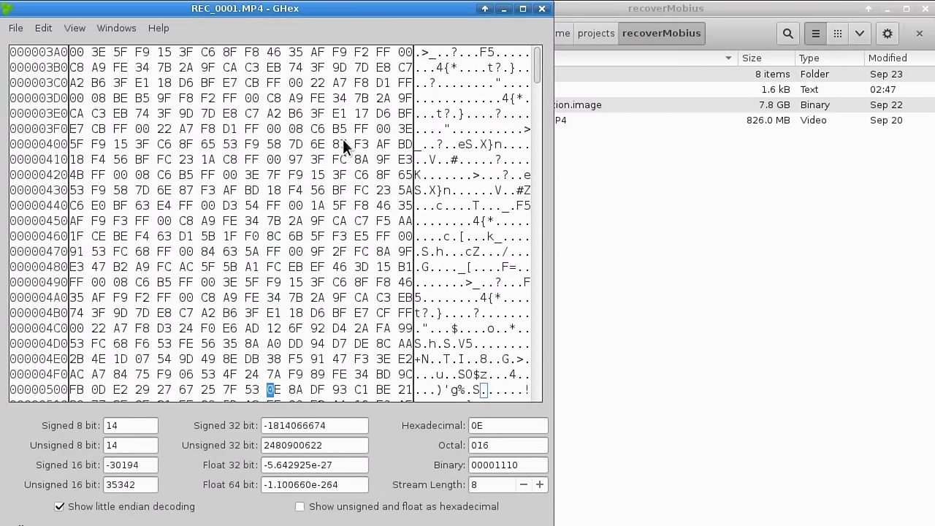
pyautogui.press('Down')
pyautogui.press('Down')
pyautogui.press('Down')
pyautogui.press('Down')
pyautogui.press('Down')
pyautogui.press('Down')
pyautogui.press('Down')
pyautogui.press('Down')
pyautogui.press('Down')
pyautogui.press('Down')
pyautogui.press('Down')
pyautogui.press('Down')
pyautogui.press('Down')
pyautogui.press('Down')
pyautogui.press('Down')
pyautogui.press('Down')
pyautogui.press('Down')
pyautogui.press('Down')
pyautogui.press('Down')
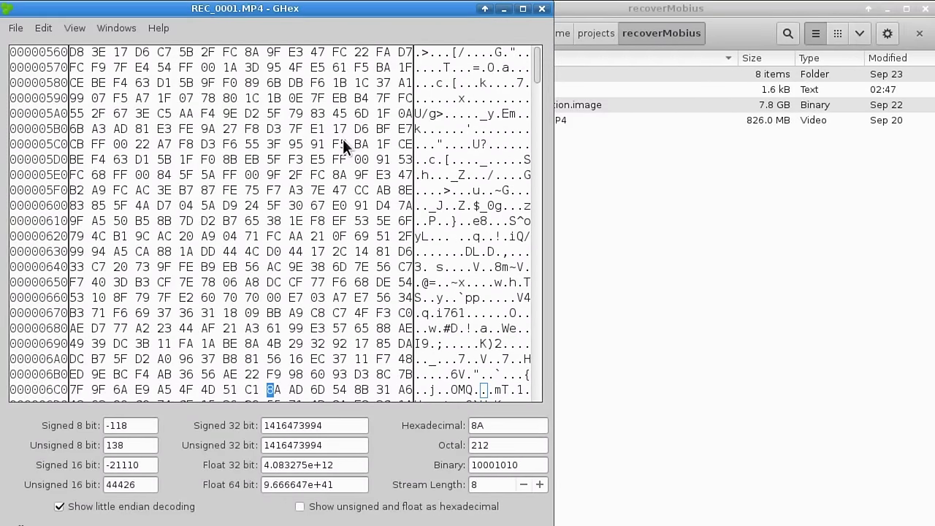
pyautogui.press('Down')
pyautogui.press('Down')
pyautogui.press('Down')
pyautogui.press('Down')
pyautogui.press('Down')
pyautogui.press('Down')
pyautogui.press('Down')
pyautogui.press('Down')
pyautogui.press('Down')
pyautogui.press('Down')
pyautogui.press('Down')
pyautogui.press('Down')
pyautogui.press('Down')
pyautogui.press('Down')
pyautogui.press('Down')
pyautogui.press('Down')
pyautogui.press('Down')
pyautogui.press('Down')
pyautogui.press('Down')
pyautogui.press('Down')
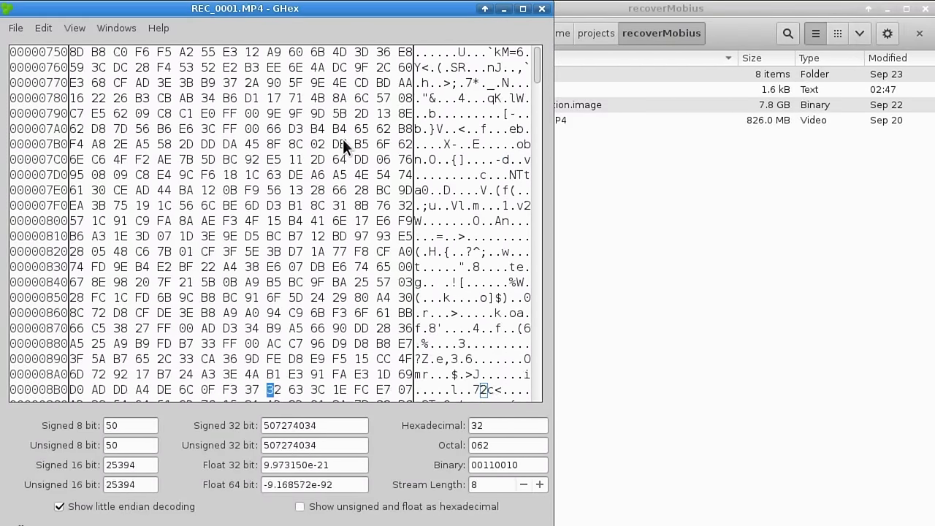
pyautogui.press('Down')
pyautogui.press('Down')
pyautogui.press('Down')
pyautogui.press('Down')
pyautogui.press('Down')
pyautogui.press('Down')
pyautogui.press('Down')
pyautogui.press('Down')
pyautogui.press('Down')
pyautogui.press('Down')
pyautogui.press('Down')
pyautogui.press('Down')
pyautogui.press('Down')
pyautogui.press('Down')
pyautogui.press('Down')
pyautogui.press('Down')
pyautogui.press('Down')
pyautogui.press('Down')
pyautogui.press('Down')
pyautogui.press('Down')
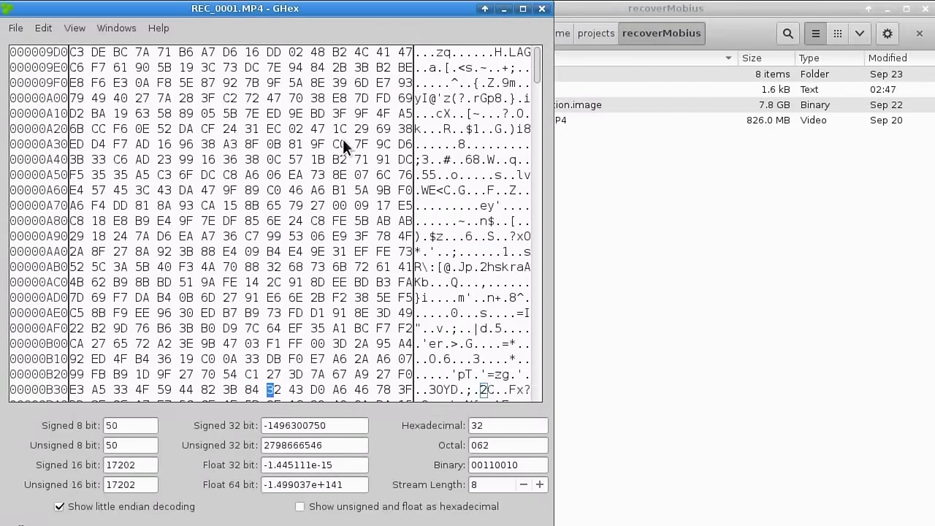
pyautogui.press('Down')
pyautogui.press('Down')
pyautogui.press('Down')
pyautogui.press('Down')
pyautogui.press('Down')
pyautogui.press('Down')
pyautogui.press('Down')
pyautogui.press('Down')
pyautogui.press('Down')
pyautogui.press('Down')
pyautogui.press('Down')
pyautogui.press('Down')
pyautogui.press('Down')
pyautogui.press('Down')
pyautogui.press('Down')
pyautogui.press('Down')
pyautogui.press('Down')
pyautogui.press('Down')
pyautogui.press('Down')
pyautogui.press('Down')
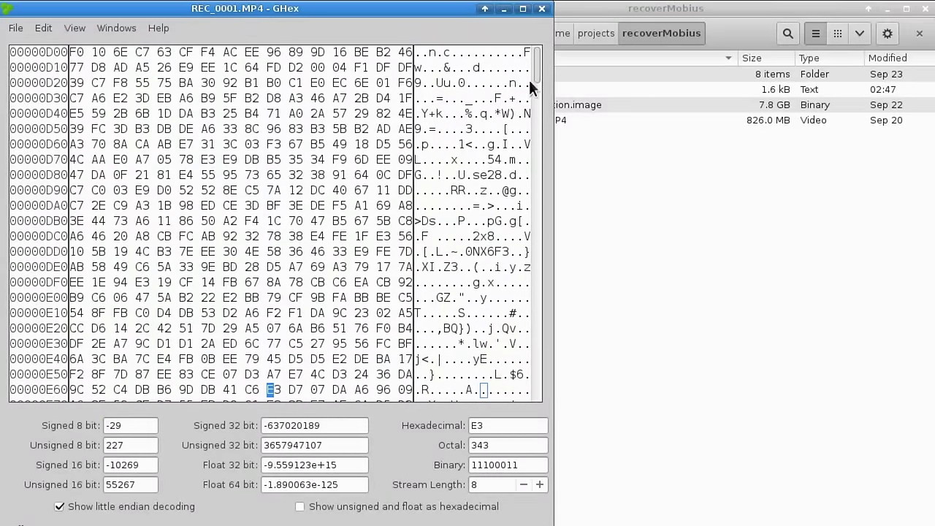
pyautogui.moveTo(531, 74); pyautogui.dragTo(535, 60)
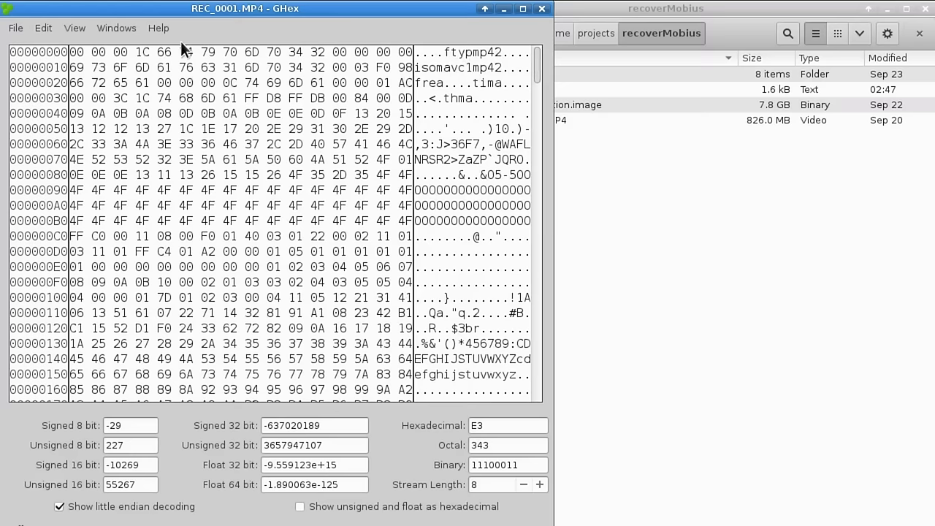
# Step: Look through the Edit menu, then open and close the Advanced Find dialog
pyautogui.click(48, 29)
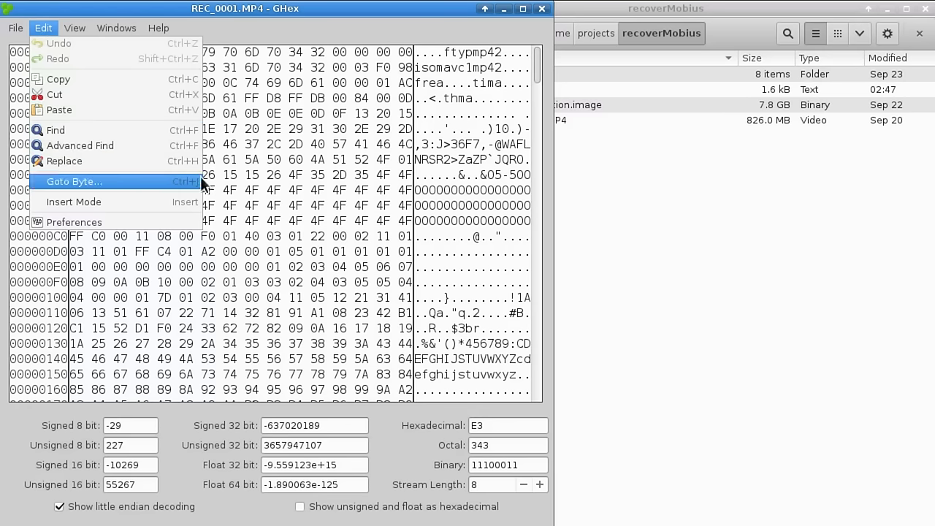
pyautogui.click(269, 149)
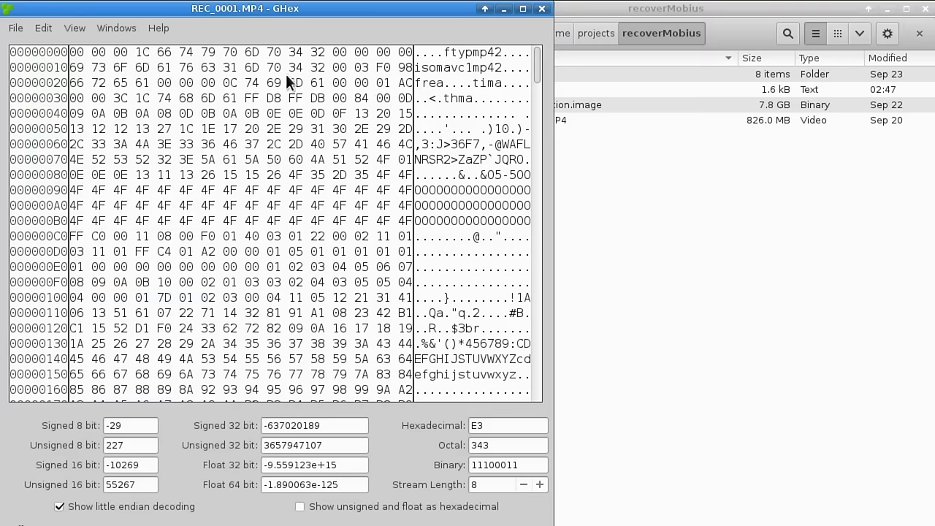
pyautogui.click(50, 32)
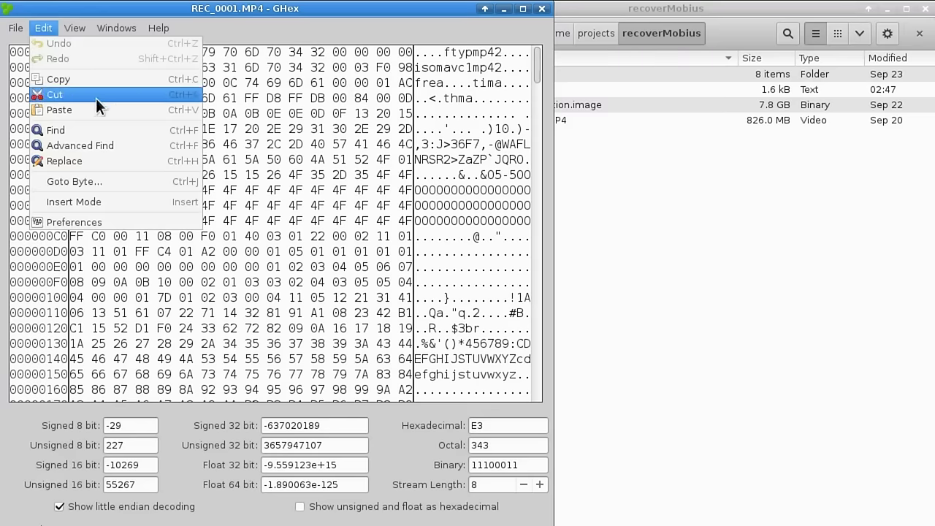
pyautogui.click(106, 145)
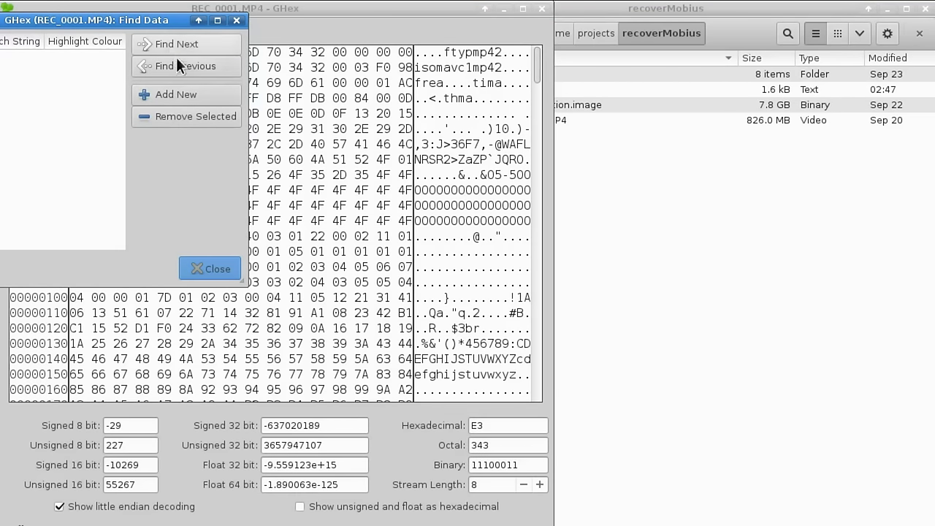
pyautogui.click(234, 21)
# Step: Open Find Data from the Edit menu and drag it over the hex view
pyautogui.click(44, 27)
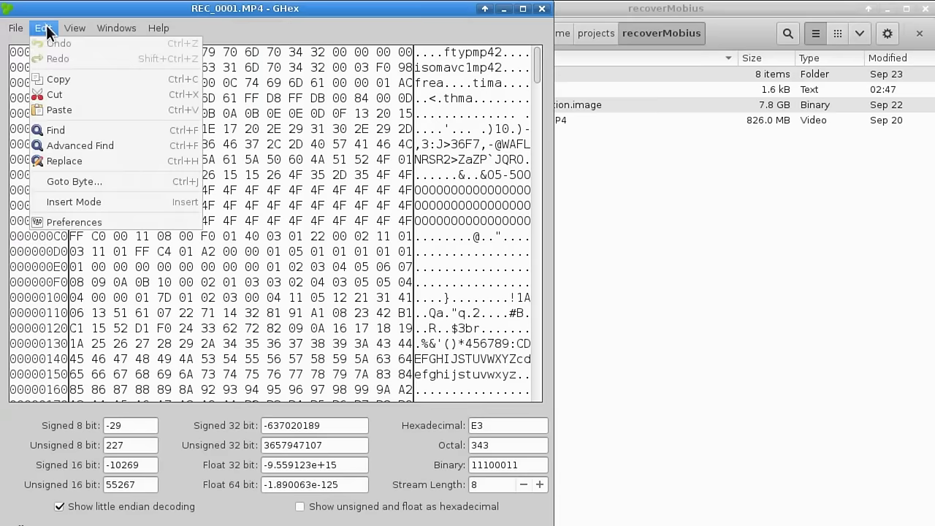
pyautogui.click(81, 130)
pyautogui.moveTo(147, 69); pyautogui.dragTo(281, 116)
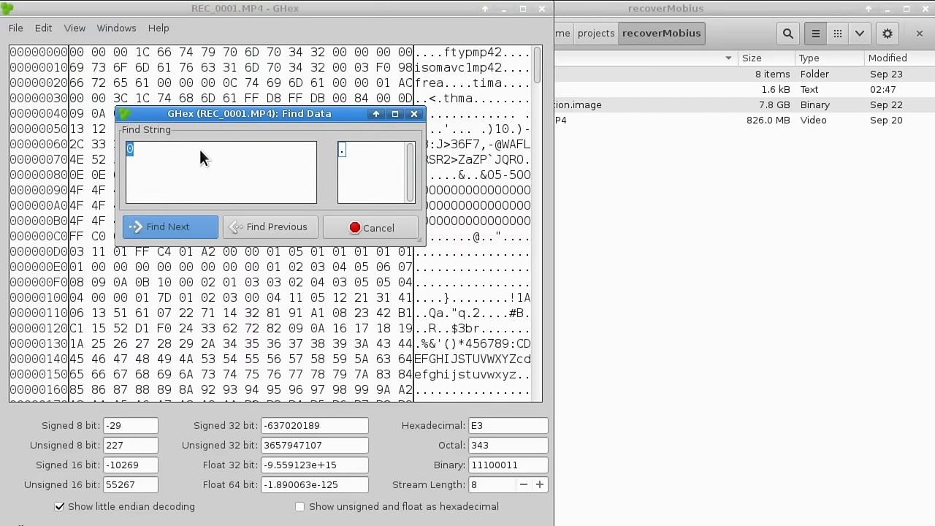
# Step: Search the ASCII field for 'mp42', then step back with Find Previous to header row 0x10
pyautogui.click(341, 165)
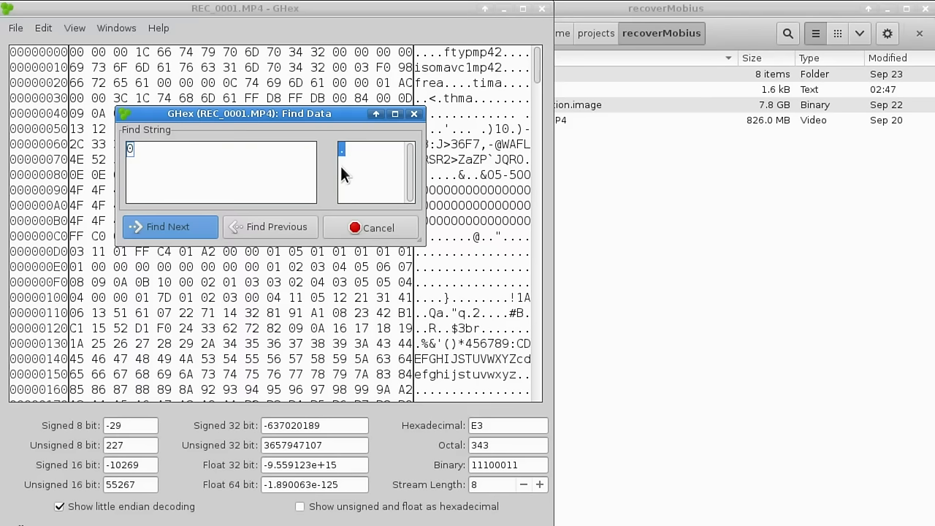
pyautogui.write('mp42')
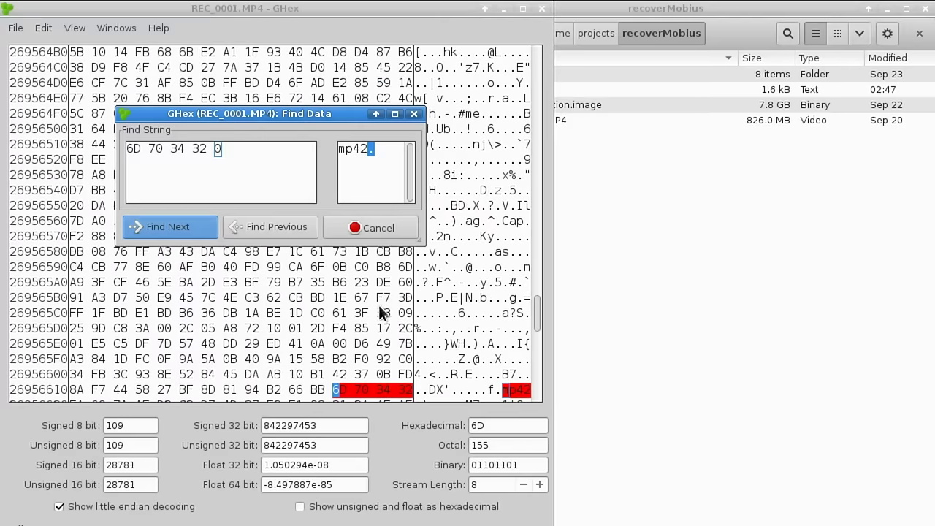
pyautogui.moveTo(538, 317); pyautogui.dragTo(537, 314)
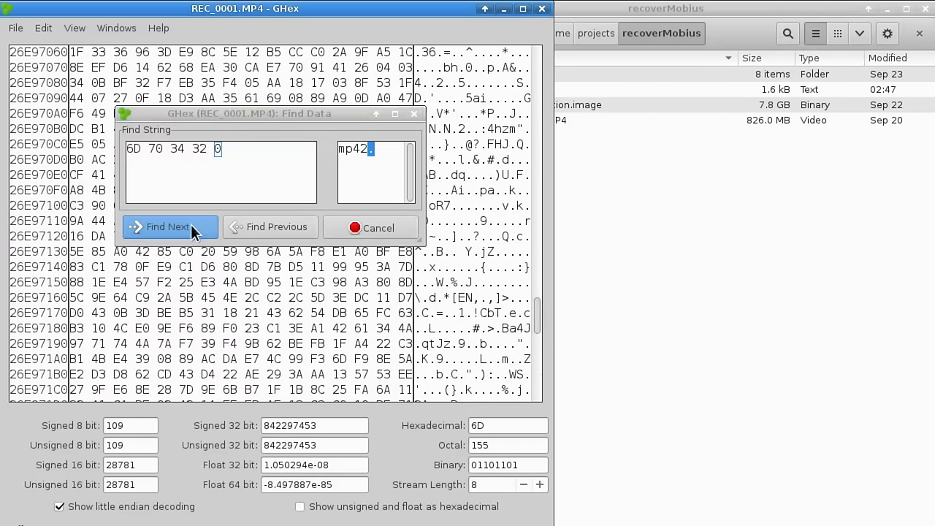
pyautogui.click(245, 225)
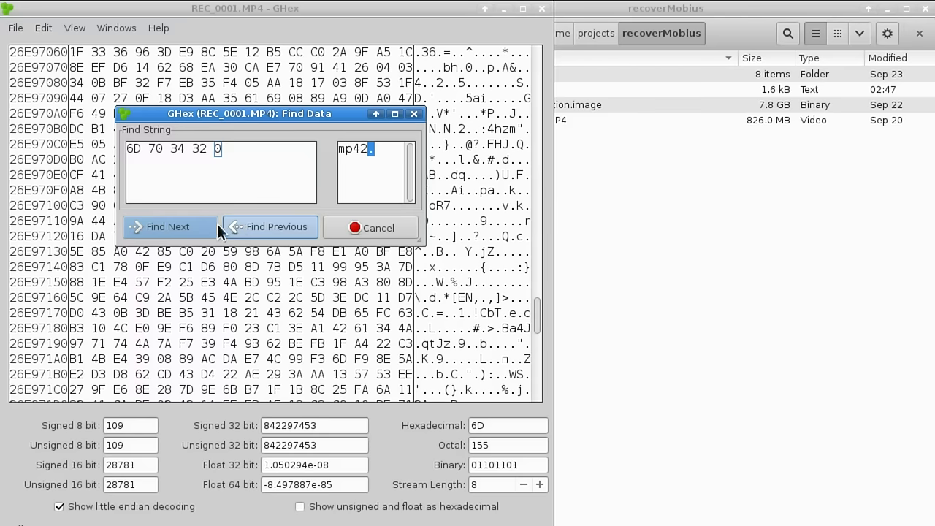
pyautogui.click(268, 228)
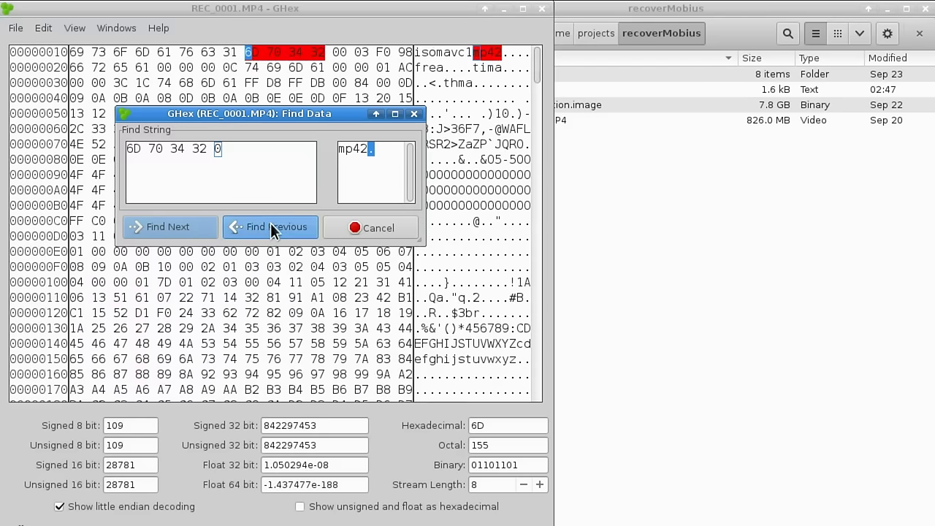
# Step: Move up to the first header row and run Find Next twice for further mp42 matches
pyautogui.click(339, 65)
pyautogui.press('Up')
pyautogui.press('Up')
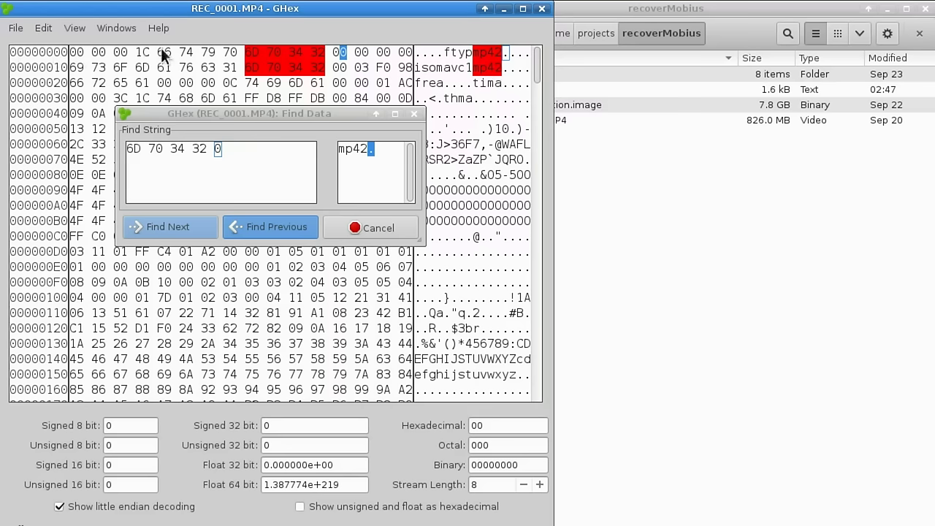
pyautogui.click(185, 227)
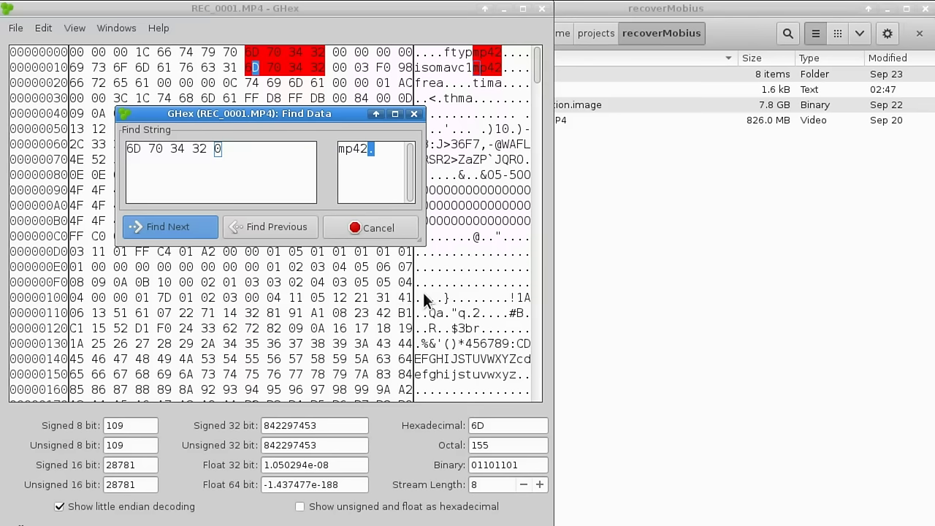
pyautogui.click(189, 228)
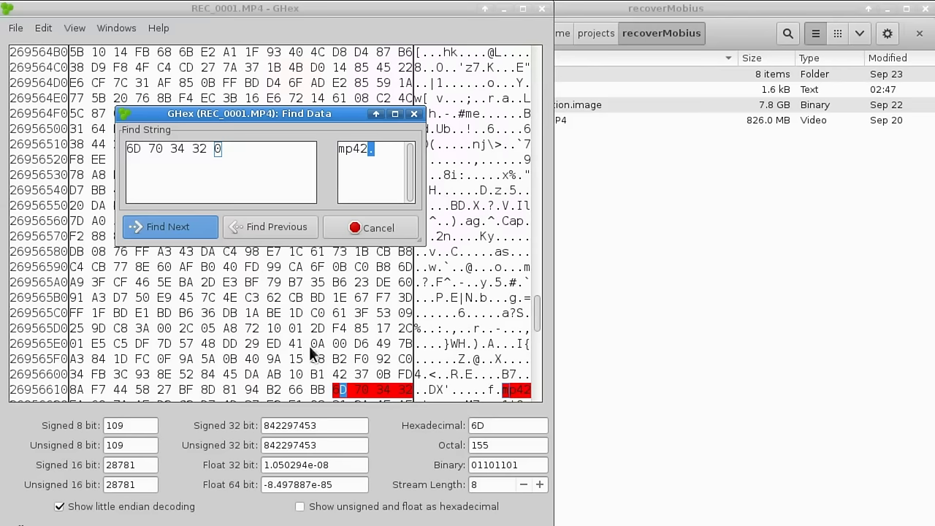
# Step: Inspect bytes after the match near offset 26956610, then search again until 'String was not found!'
pyautogui.click(317, 341)
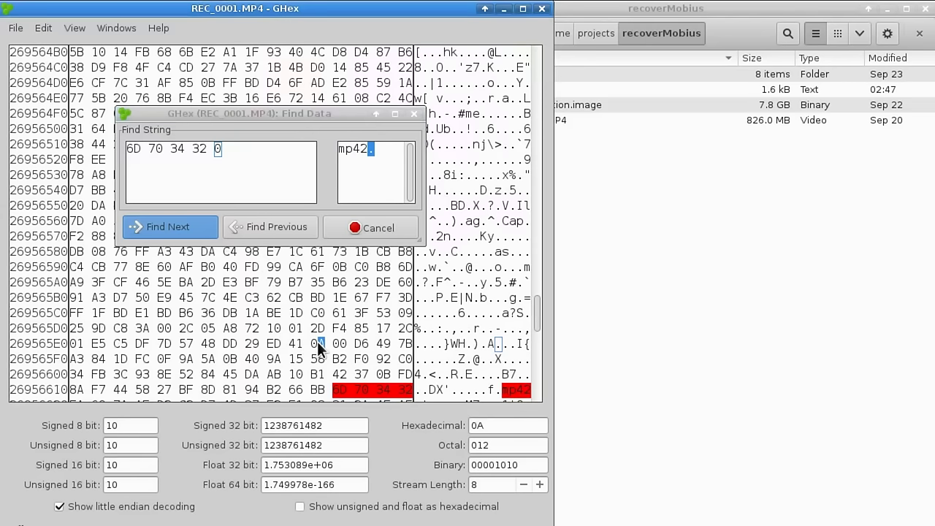
pyautogui.press('Down')
pyautogui.press('Down')
pyautogui.press('Down')
pyautogui.press('Down')
pyautogui.press('Down')
pyautogui.press('Down')
pyautogui.press('Down')
pyautogui.press('Down')
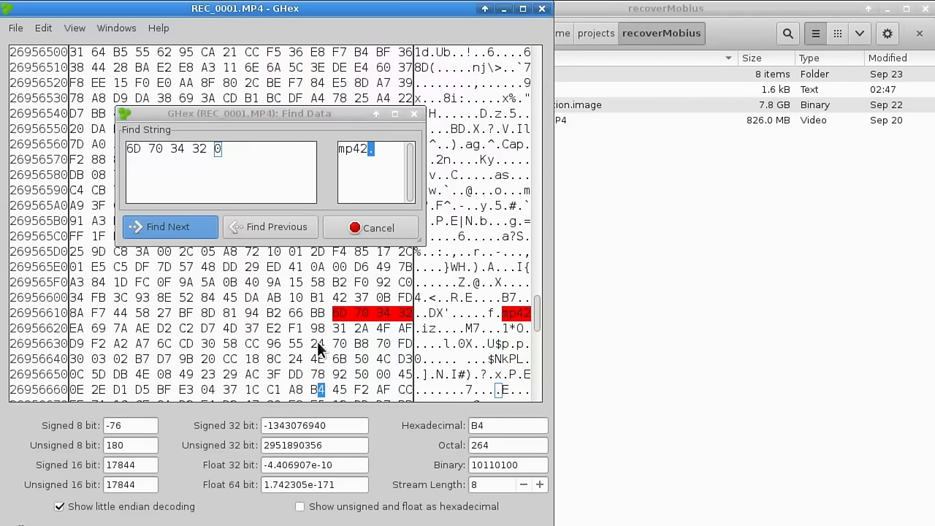
pyautogui.press('Up')
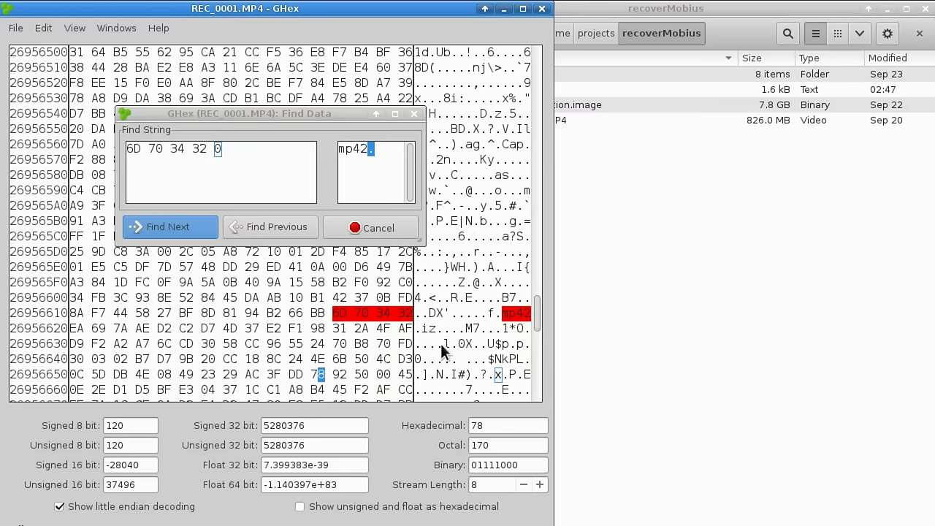
pyautogui.click(181, 231)
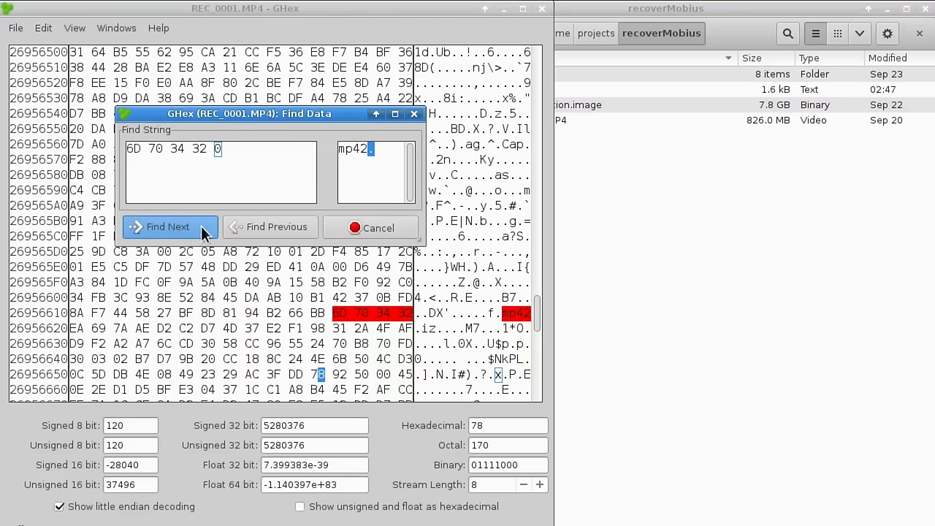
pyautogui.click(203, 232)
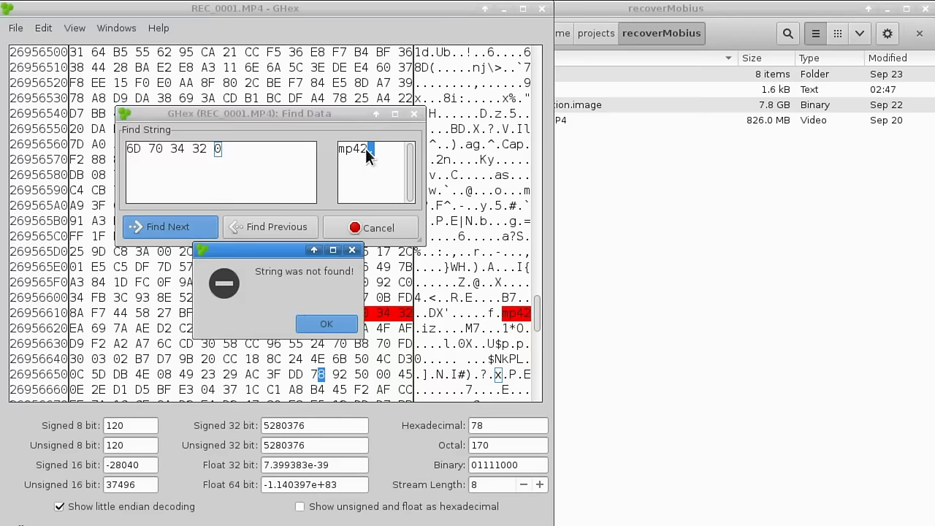
# Step: Dismiss the not-found message, close Find Data, and scroll REC_0001.MP4 back to offset 00000000
pyautogui.click(330, 323)
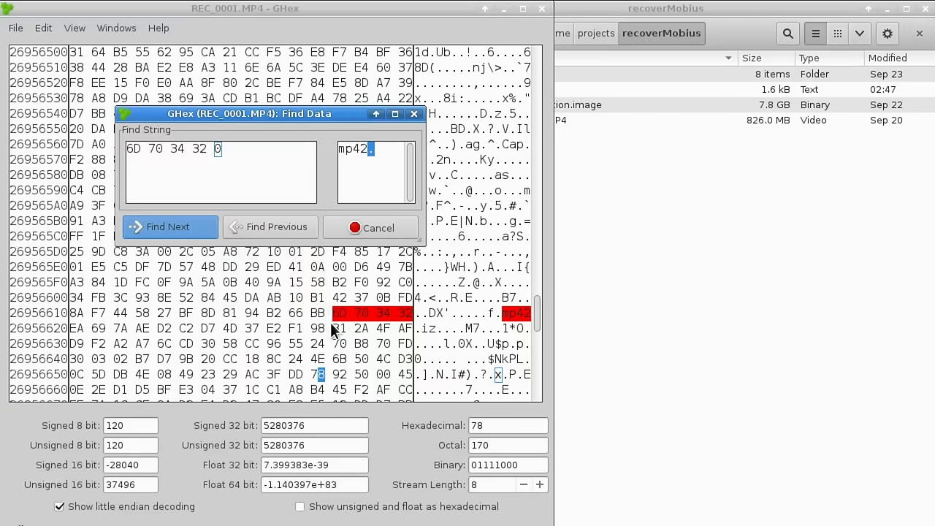
pyautogui.click(376, 227)
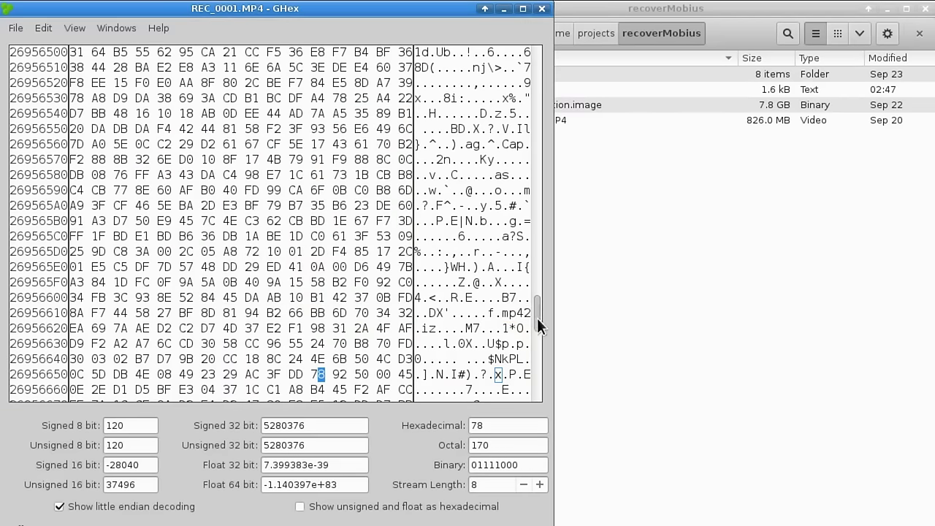
pyautogui.moveTo(536, 317); pyautogui.dragTo(517, 71)
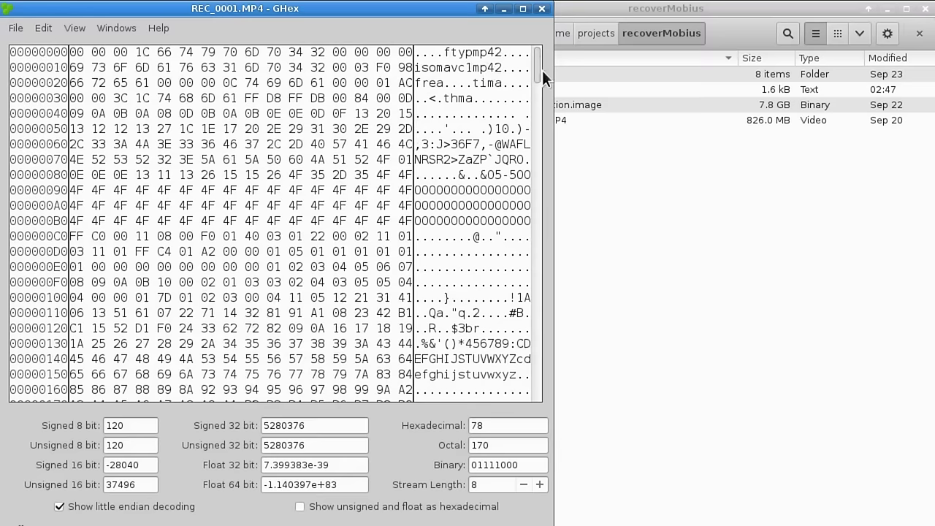
pyautogui.click(597, 182)
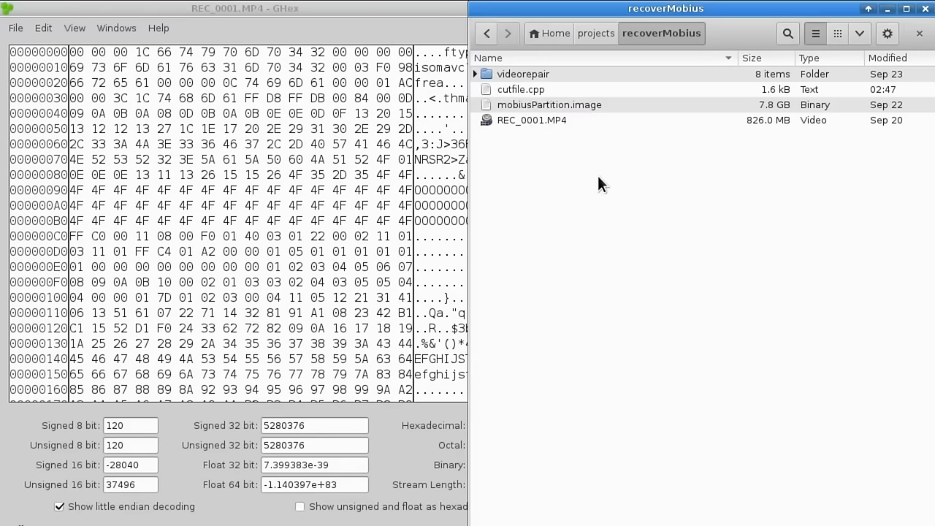
# Step: Close the REC_0001.MP4 hex view and drag mobiusPartition.image into the empty GHex window
pyautogui.click(533, 107)
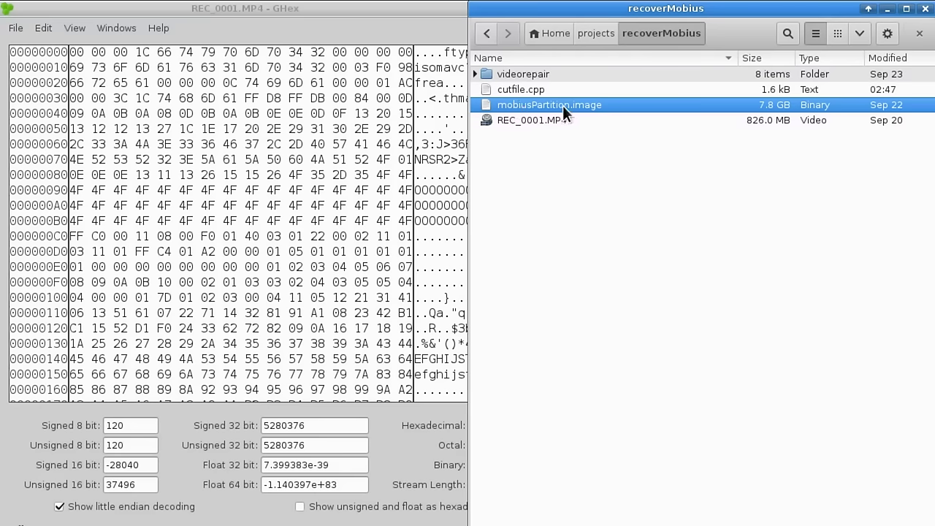
pyautogui.click(429, 10)
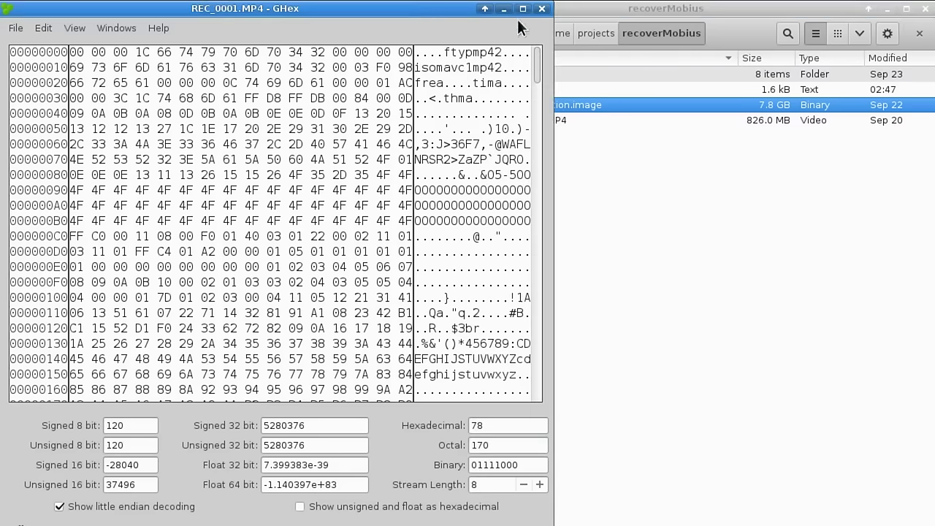
pyautogui.click(541, 9)
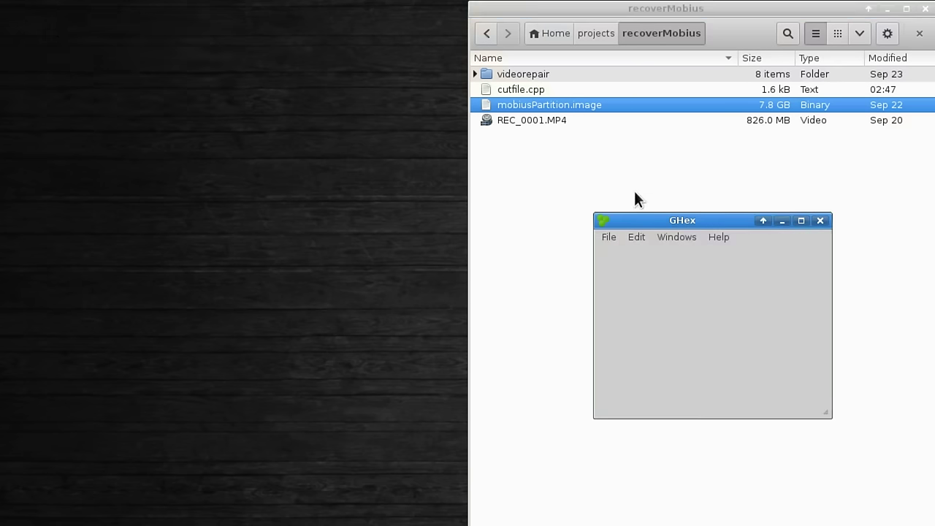
pyautogui.moveTo(655, 221); pyautogui.dragTo(397, 162)
pyautogui.moveTo(544, 108); pyautogui.dragTo(385, 240)
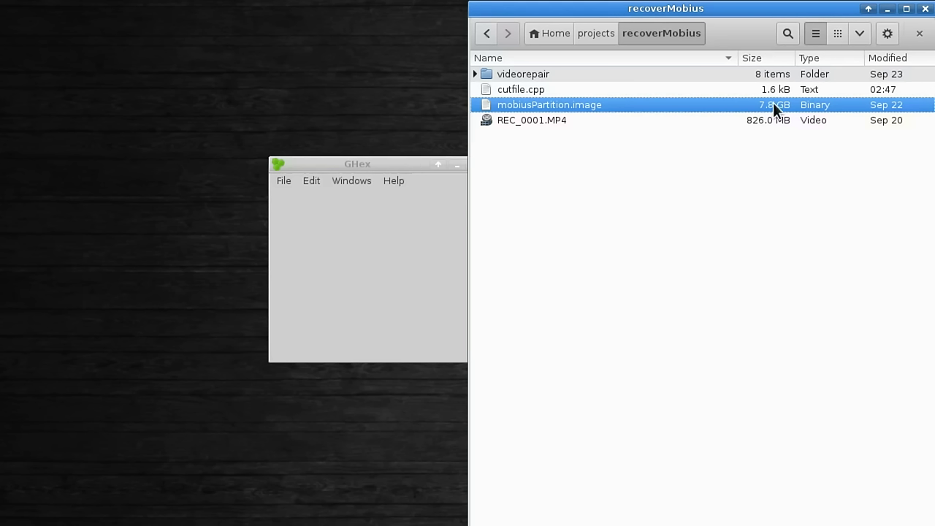
pyautogui.click(328, 122)
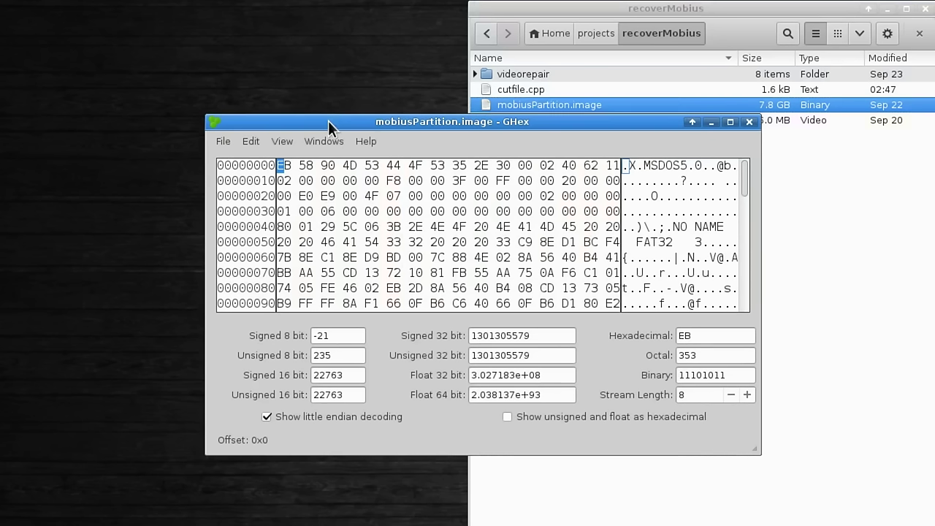
# Step: Maximize the partition image view and place the cursor on the FAT32 label
pyautogui.doubleClick(328, 120)
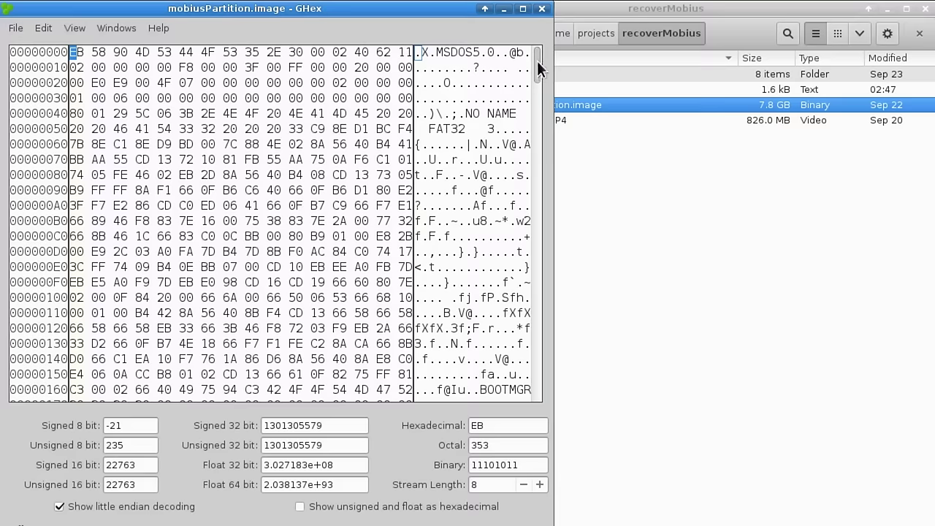
pyautogui.moveTo(534, 62)
pyautogui.mouseDown()
pyautogui.moveTo(528, 74)
pyautogui.moveTo(528, 56)
pyautogui.mouseUp()
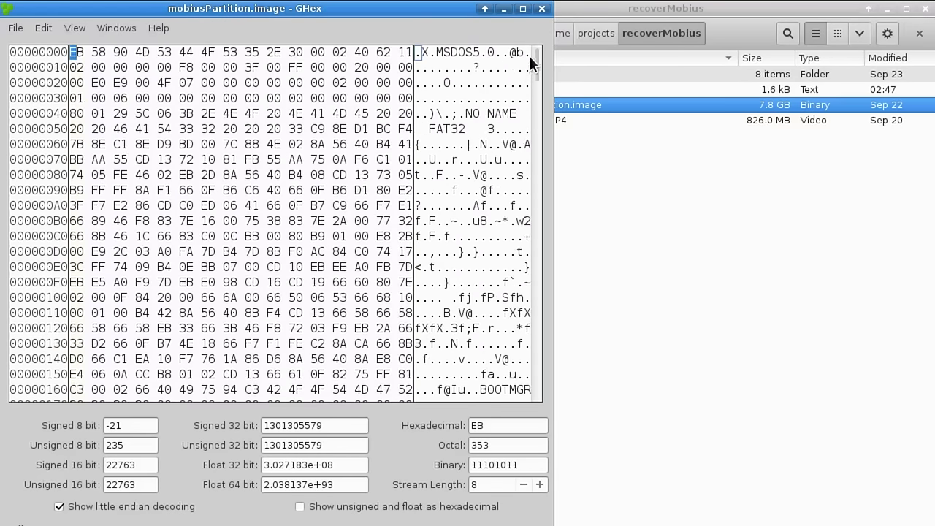
pyautogui.click(453, 129)
pyautogui.click(460, 128)
pyautogui.click(432, 128)
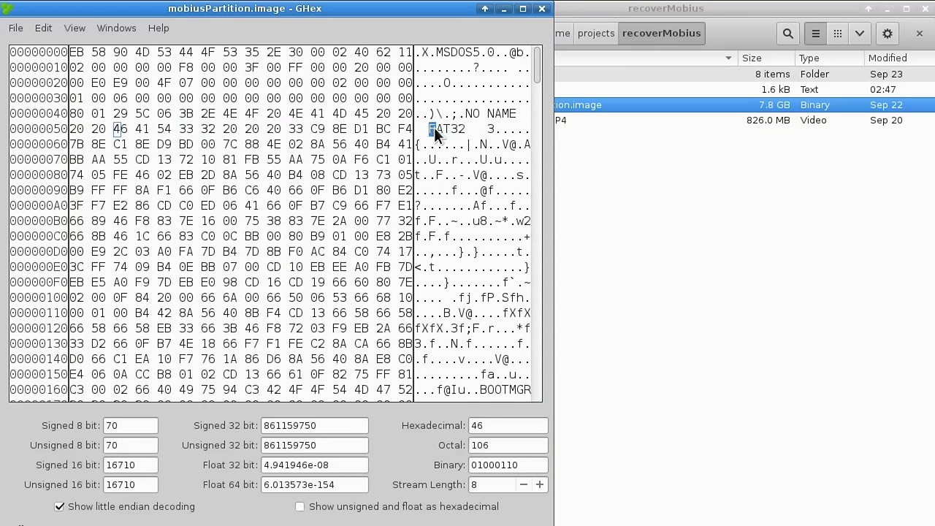
pyautogui.click(460, 129)
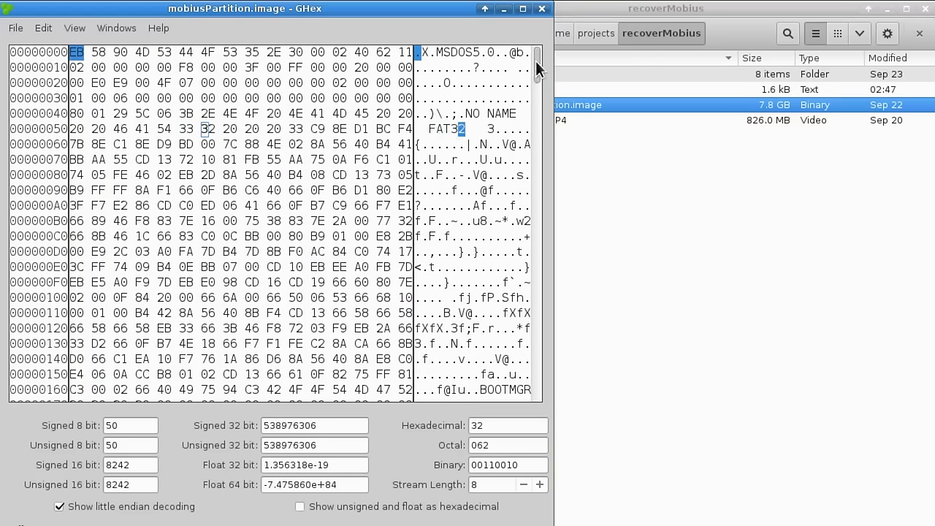
pyautogui.moveTo(536, 60); pyautogui.dragTo(534, 45)
# Step: Step through the boot sector's BOOTMGR messages and 55 AA signature, then open Find Data with Ctrl+F
pyautogui.press('Down')
pyautogui.press('Down')
pyautogui.press('Down')
pyautogui.press('Down')
pyautogui.press('Down')
pyautogui.press('Down')
pyautogui.press('Down')
pyautogui.press('Down')
pyautogui.press('Down')
pyautogui.press('Down')
pyautogui.press('Down')
pyautogui.press('Down')
pyautogui.press('Down')
pyautogui.press('Down')
pyautogui.press('Down')
pyautogui.press('Down')
pyautogui.press('Down')
pyautogui.press('Down')
pyautogui.press('Down')
pyautogui.press('Down')
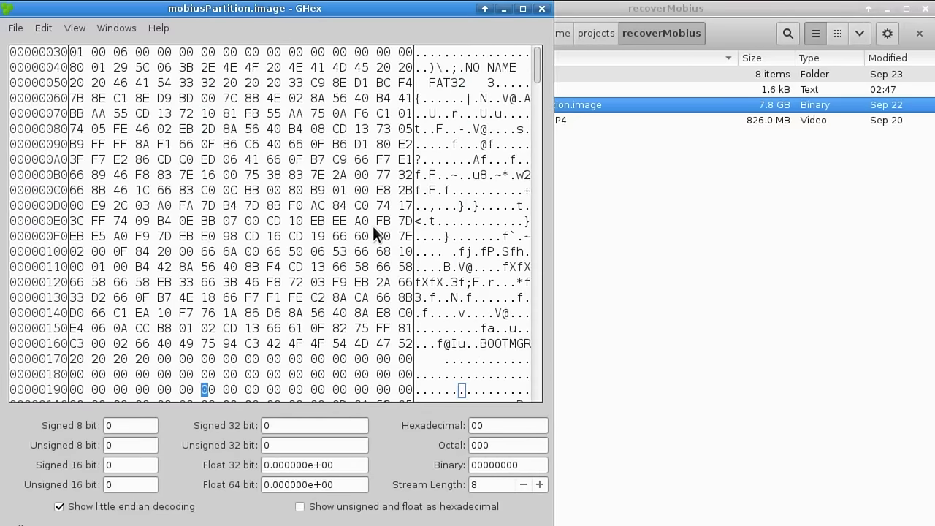
pyautogui.press('Down')
pyautogui.press('Down')
pyautogui.press('Down')
pyautogui.press('Down')
pyautogui.press('Down')
pyautogui.press('Down')
pyautogui.press('Down')
pyautogui.press('Down')
pyautogui.press('Down')
pyautogui.press('Down')
pyautogui.press('Down')
pyautogui.press('Down')
pyautogui.press('Down')
pyautogui.press('Down')
pyautogui.press('Down')
pyautogui.press('Down')
pyautogui.press('Down')
pyautogui.press('Down')
pyautogui.press('Down')
pyautogui.press('Down')
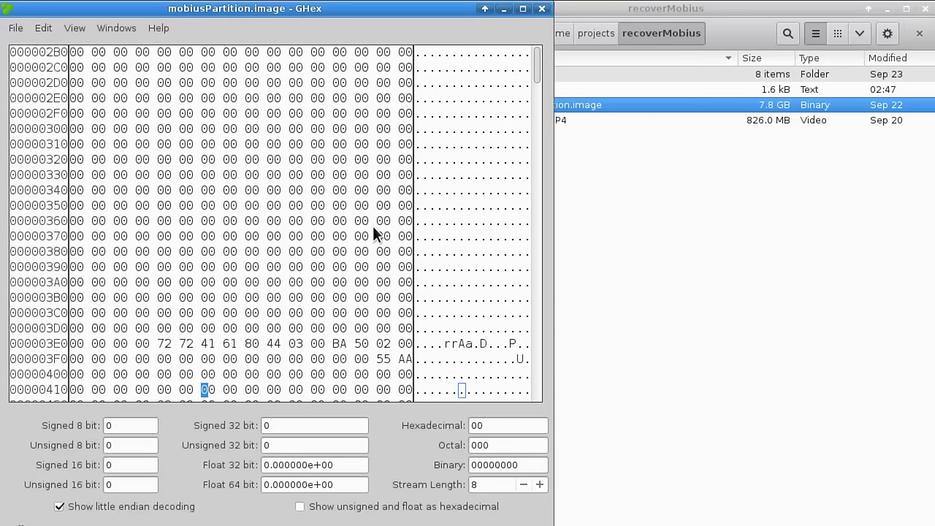
pyautogui.press('Down')
pyautogui.press('Down')
pyautogui.press('Down')
pyautogui.press('Down')
pyautogui.press('Down')
pyautogui.press('Down')
pyautogui.press('Down')
pyautogui.press('Down')
pyautogui.press('Up')
pyautogui.press('Up')
pyautogui.press('Up')
pyautogui.press('Up')
pyautogui.press('Up')
pyautogui.press('Up')
pyautogui.press('Up')
pyautogui.press('Up')
pyautogui.press('Up')
pyautogui.press('Up')
pyautogui.press('Up')
pyautogui.press('Up')
pyautogui.press('Up')
pyautogui.press('Up')
pyautogui.press('Up')
pyautogui.press('Up')
pyautogui.press('Up')
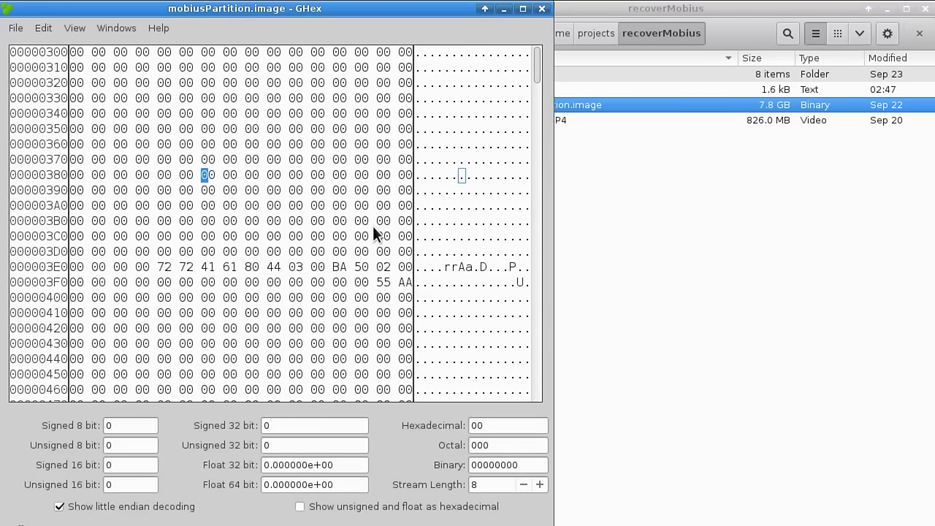
pyautogui.press('Up')
pyautogui.press('Up')
pyautogui.press('Up')
pyautogui.press('Up')
pyautogui.press('Up')
pyautogui.press('Up')
pyautogui.press('Up')
pyautogui.press('Up')
pyautogui.press('Up')
pyautogui.press('Up')
pyautogui.press('Up')
pyautogui.press('Up')
pyautogui.press('Up')
pyautogui.press('Up')
pyautogui.press('Up')
pyautogui.press('Up')
pyautogui.press('Up')
pyautogui.press('Up')
pyautogui.press('Up')
pyautogui.press('Up')
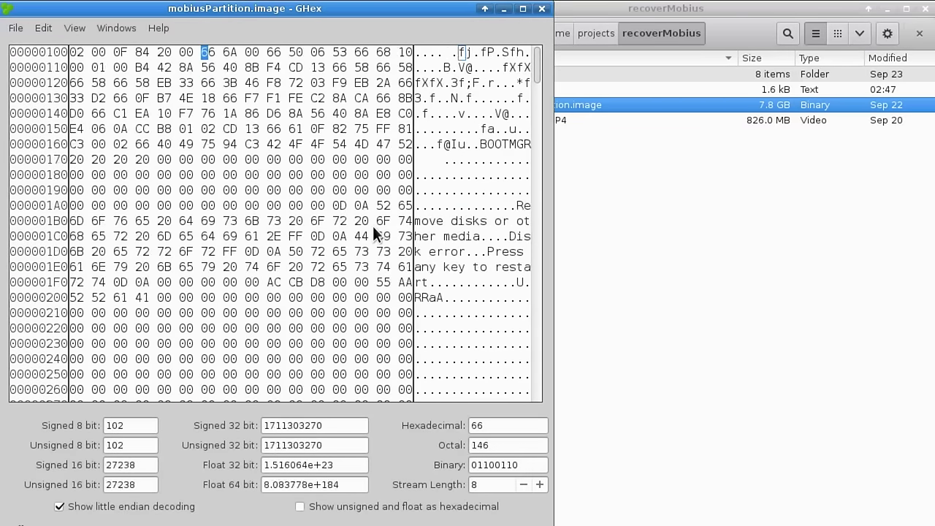
pyautogui.press('Up')
pyautogui.press('Up')
pyautogui.press('Up')
pyautogui.press('Up')
pyautogui.press('Up')
pyautogui.press('Up')
pyautogui.press('Up')
pyautogui.press('Up')
pyautogui.press('Up')
pyautogui.press('Up')
pyautogui.press('Up')
pyautogui.press('Up')
pyautogui.press('Up')
pyautogui.press('Up')
pyautogui.press('Up')
pyautogui.press('Up')
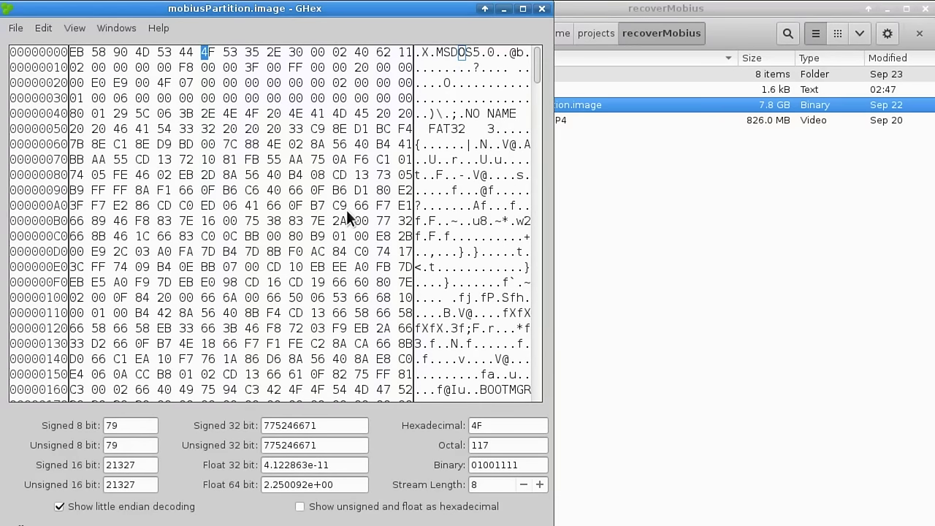
pyautogui.hotkey('ctrl', 'f')
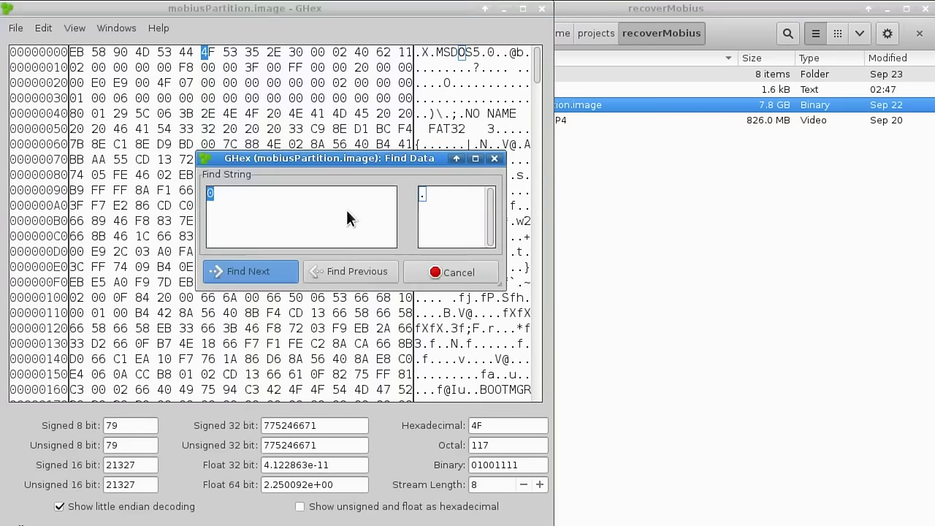
# Step: Search the partition image for 'mp42' and inspect the ftypmp42 header found at 00418000
pyautogui.click(415, 194)
pyautogui.write('mp42')
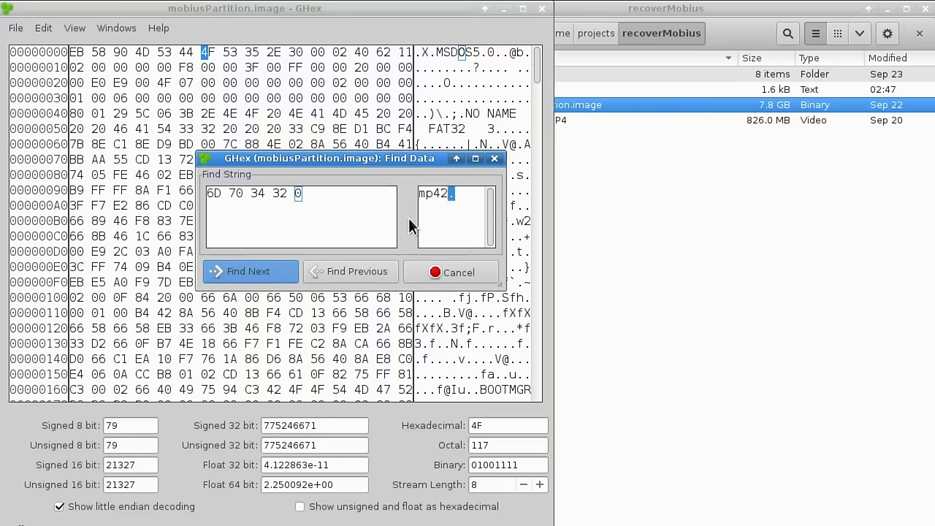
pyautogui.click(276, 268)
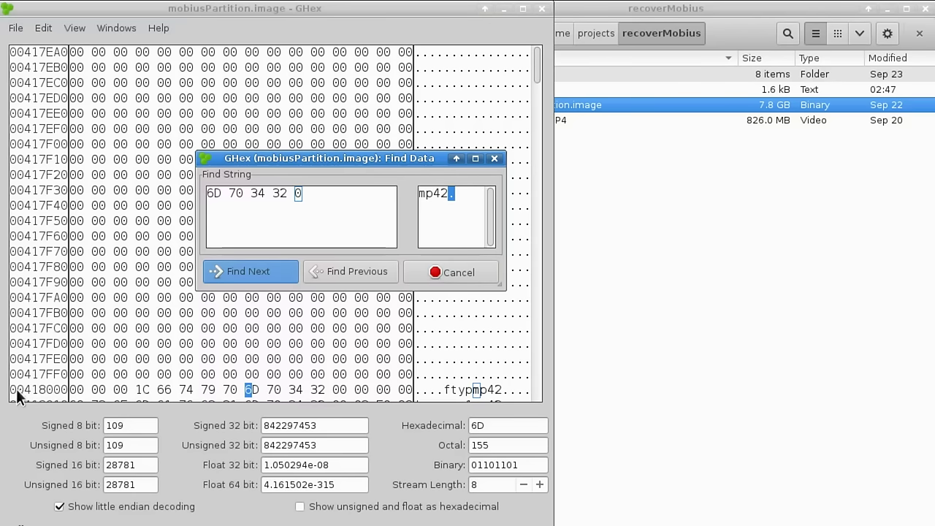
pyautogui.click(340, 390)
pyautogui.press('Down')
pyautogui.press('Down')
pyautogui.press('Down')
pyautogui.press('Down')
pyautogui.press('Down')
pyautogui.press('Down')
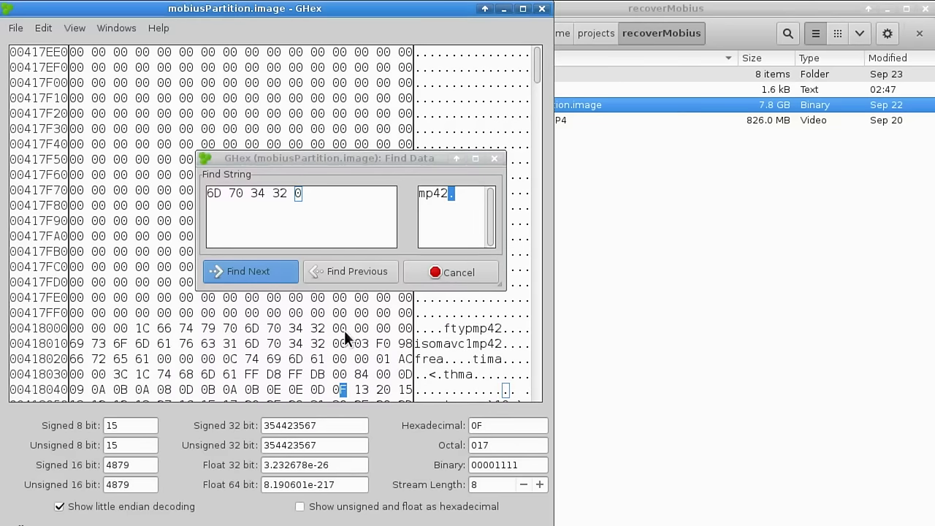
# Step: Reposition the Find Data dialog and place the cursor on byte DB in the found header
pyautogui.click(576, 150)
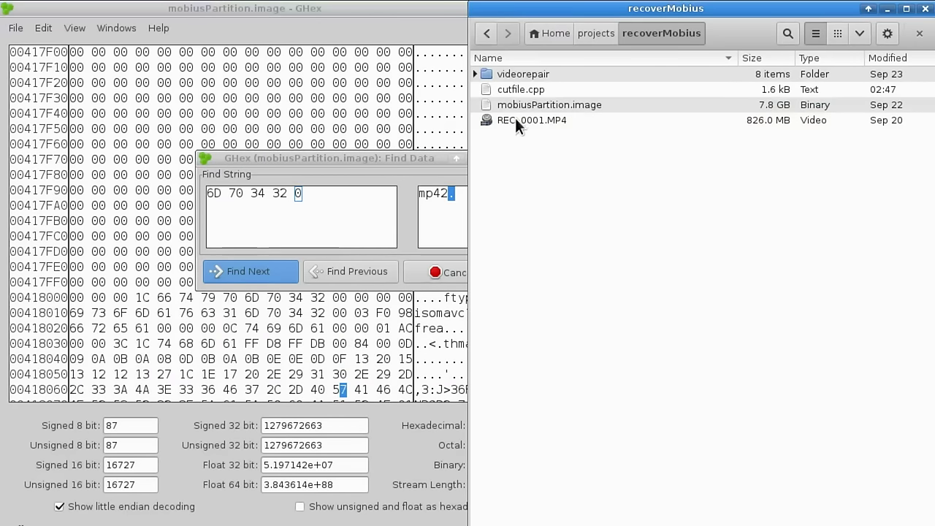
pyautogui.moveTo(366, 161); pyautogui.dragTo(297, 140)
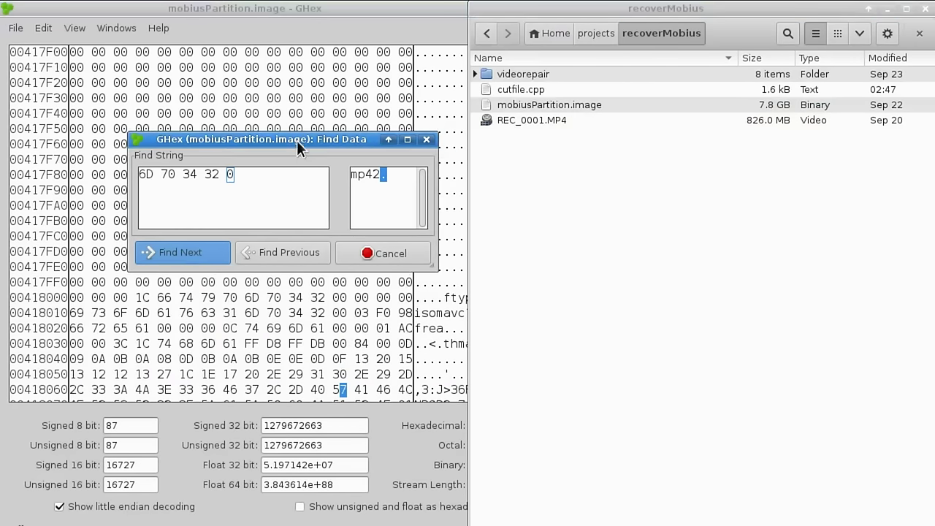
pyautogui.click(314, 328)
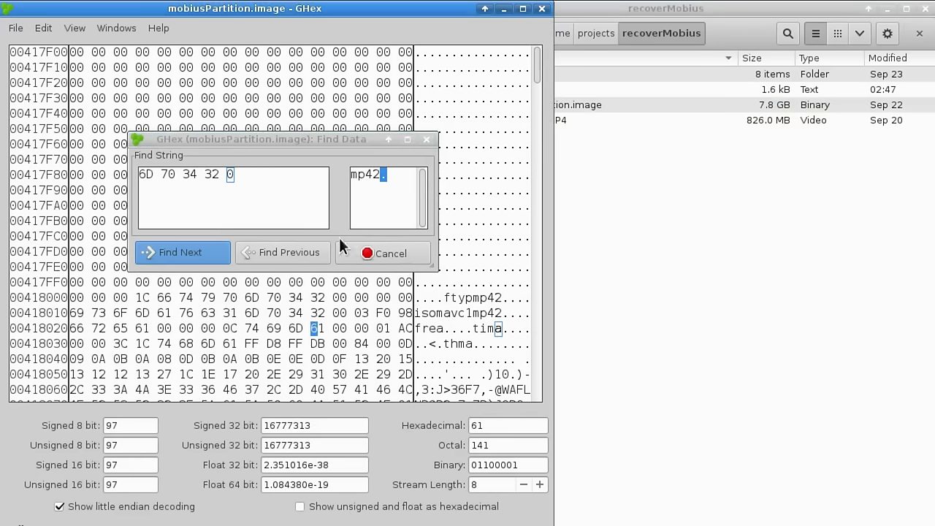
pyautogui.moveTo(325, 140); pyautogui.dragTo(307, 129)
pyautogui.click(320, 343)
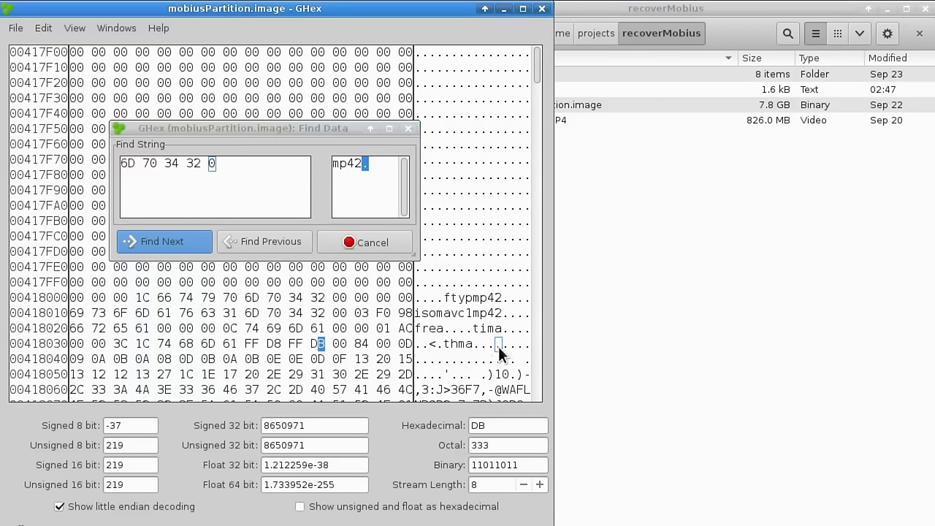
pyautogui.click(182, 239)
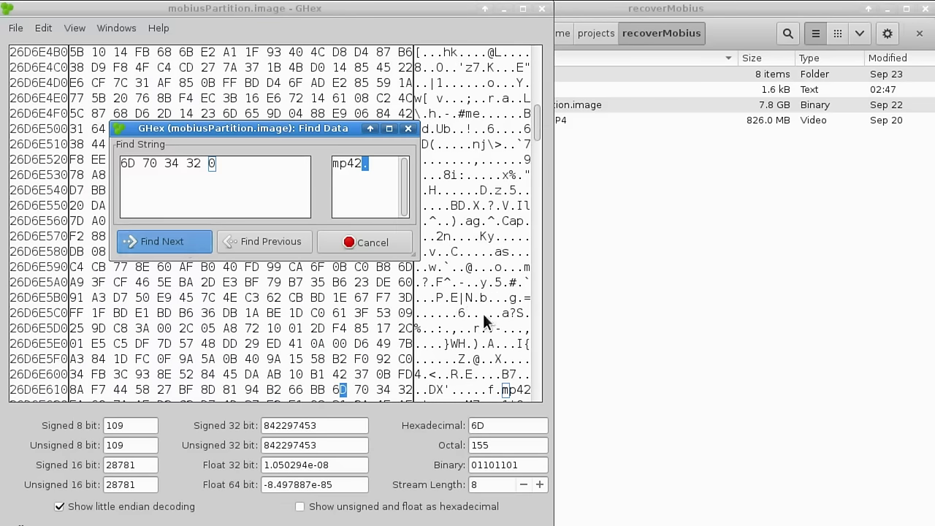
# Step: Find the next mp42 match at offset 317E0000, inspect its ftyp bytes, and close Find Data
pyautogui.click(191, 246)
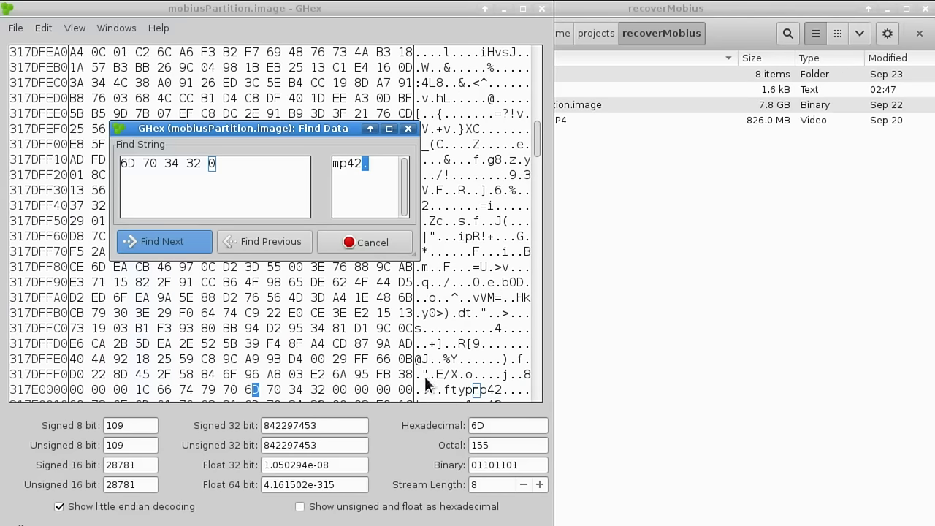
pyautogui.click(275, 389)
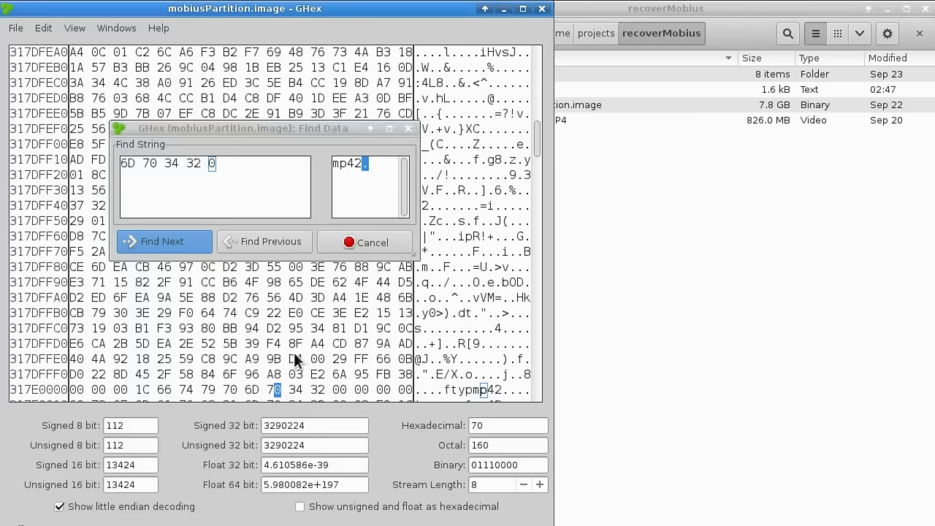
pyautogui.press('Down')
pyautogui.press('Down')
pyautogui.press('Down')
pyautogui.press('Down')
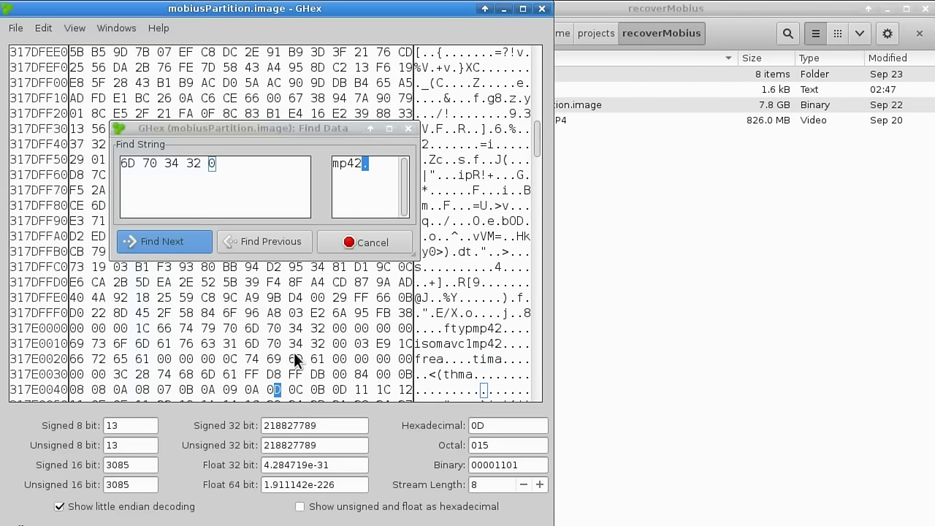
pyautogui.press('Down')
pyautogui.press('Up')
pyautogui.press('Up')
pyautogui.press('Up')
pyautogui.press('Up')
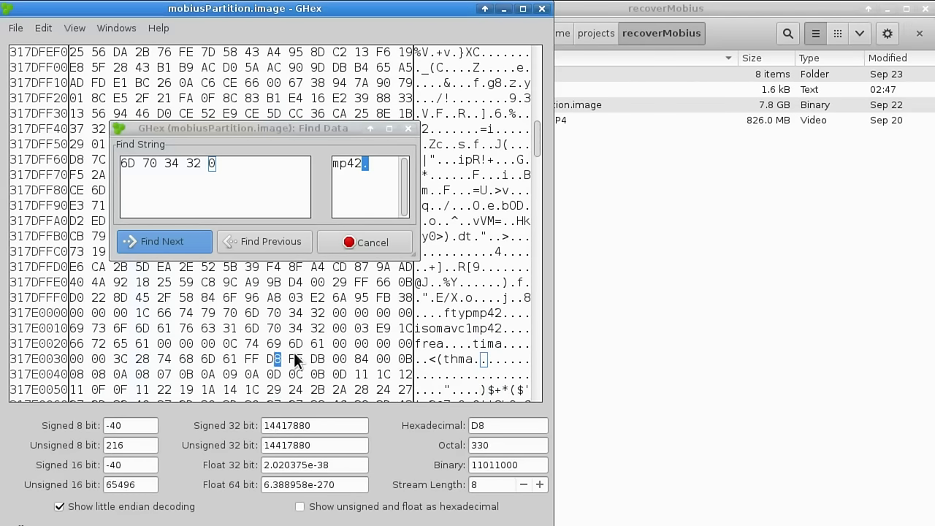
pyautogui.press('Up')
pyautogui.press('Left')
pyautogui.press('Left')
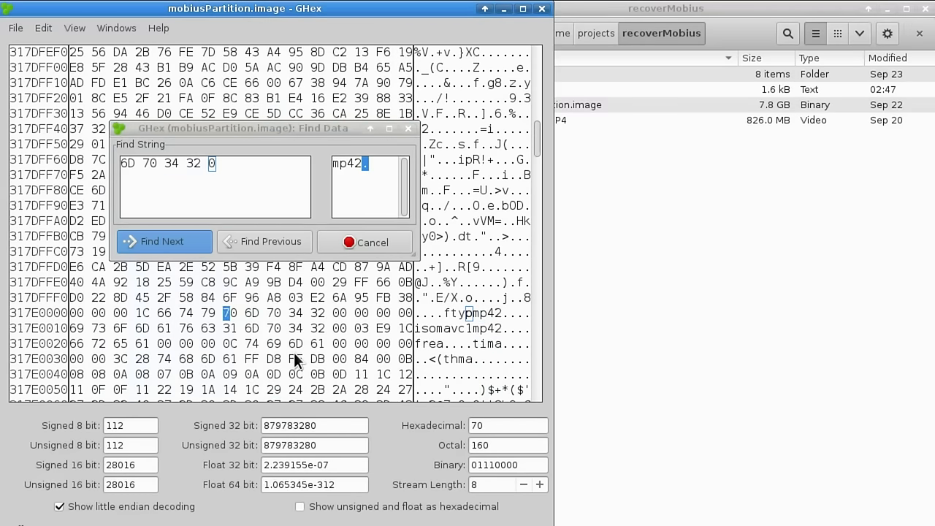
pyautogui.click(407, 129)
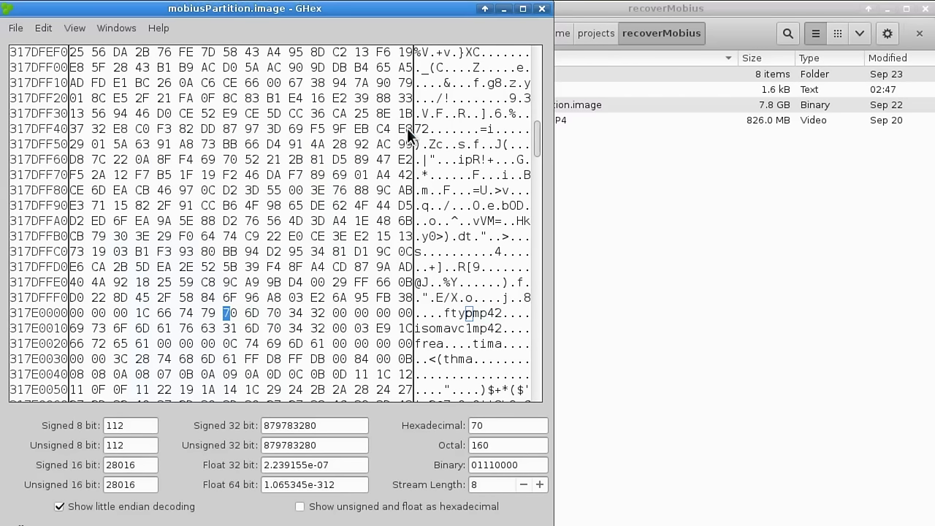
# Step: Inspect the ftypmp42 characters in the ASCII pane at offset 317E0000
pyautogui.click(452, 311)
pyautogui.click(464, 312)
pyautogui.click(489, 313)
pyautogui.click(496, 312)
pyautogui.click(482, 316)
pyautogui.click(449, 311)
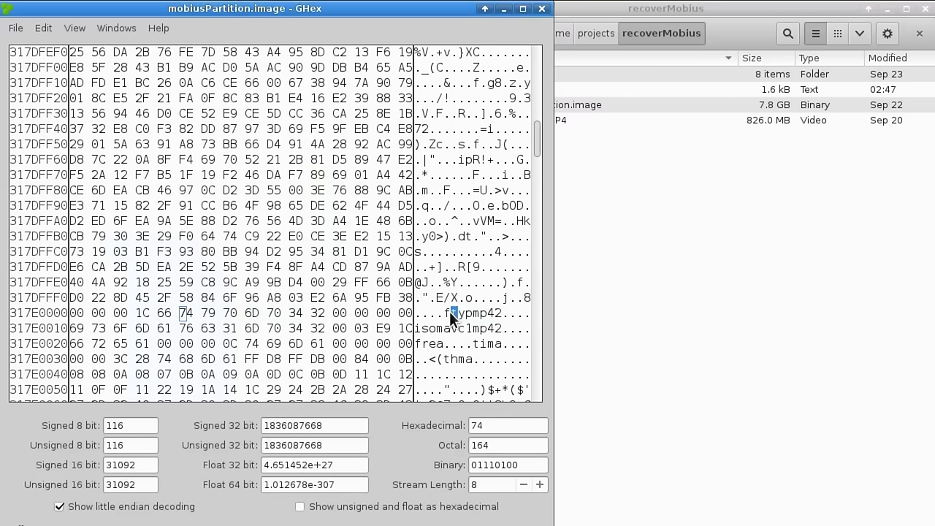
# Step: Arrow through the zero bytes after the header, then raise the recoverMobius folder window
pyautogui.click(385, 311)
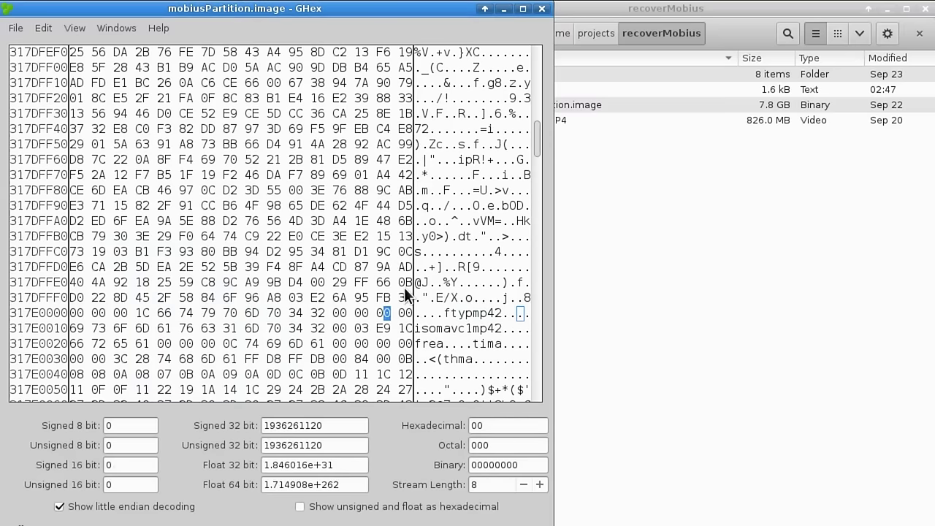
pyautogui.press('Down')
pyautogui.press('Down')
pyautogui.press('Down')
pyautogui.press('Down')
pyautogui.press('Down')
pyautogui.press('Down')
pyautogui.press('Down')
pyautogui.press('Down')
pyautogui.press('Down')
pyautogui.press('Down')
pyautogui.press('Down')
pyautogui.press('Down')
pyautogui.press('Down')
pyautogui.press('Down')
pyautogui.press('Down')
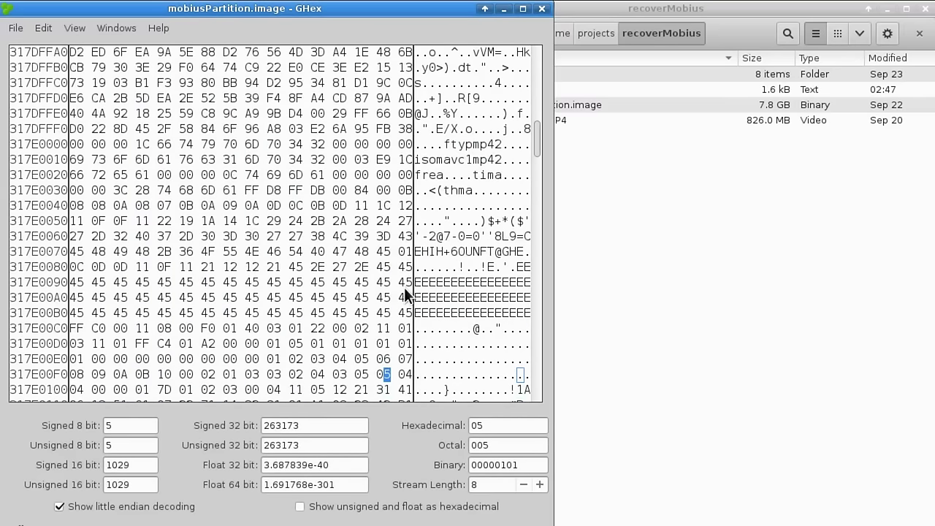
pyautogui.press('Down')
pyautogui.press('Down')
pyautogui.press('Up')
pyautogui.press('Up')
pyautogui.press('Up')
pyautogui.press('Up')
pyautogui.press('Up')
pyautogui.press('Up')
pyautogui.press('Up')
pyautogui.press('Up')
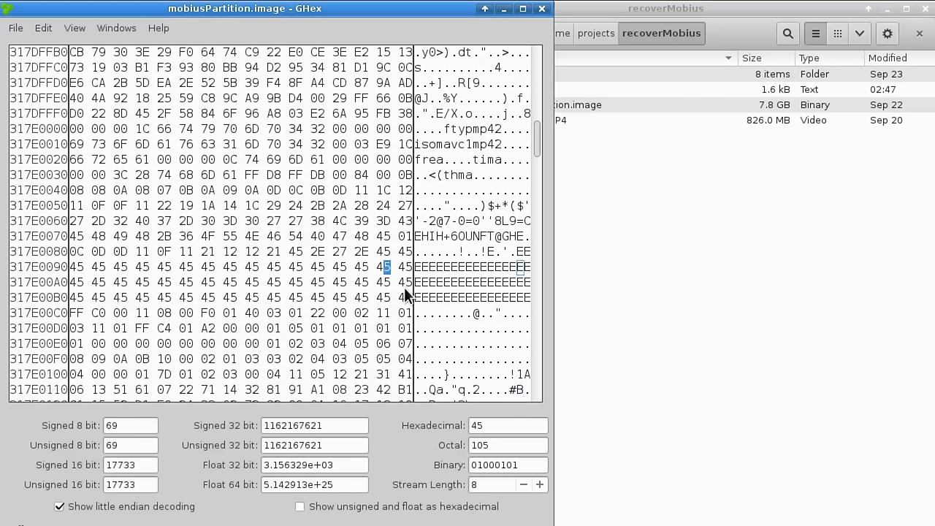
pyautogui.press('Up')
pyautogui.press('Up')
pyautogui.press('Up')
pyautogui.press('Up')
pyautogui.press('Up')
pyautogui.press('Up')
pyautogui.press('Up')
pyautogui.press('Up')
pyautogui.press('Up')
pyautogui.press('Up')
pyautogui.press('Up')
pyautogui.press('Up')
pyautogui.press('Up')
pyautogui.press('Up')
pyautogui.press('Up')
pyautogui.press('Up')
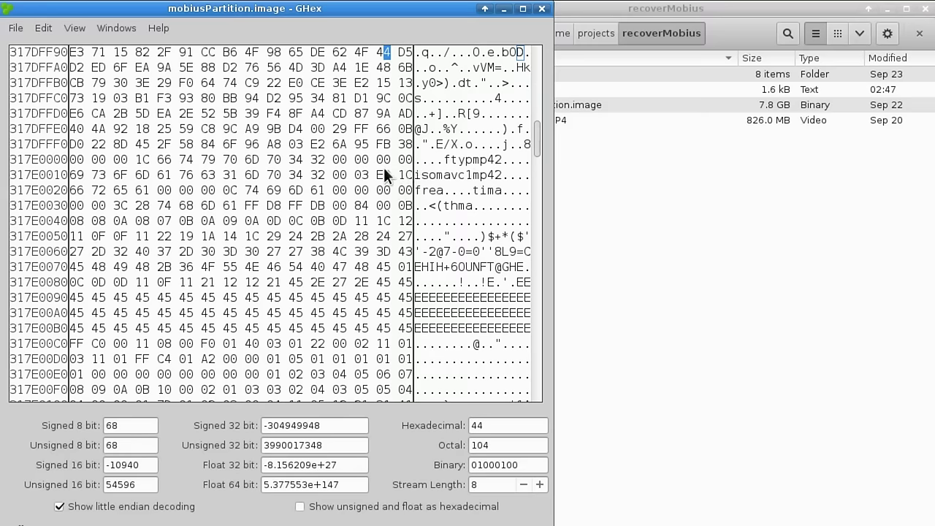
pyautogui.click(610, 194)
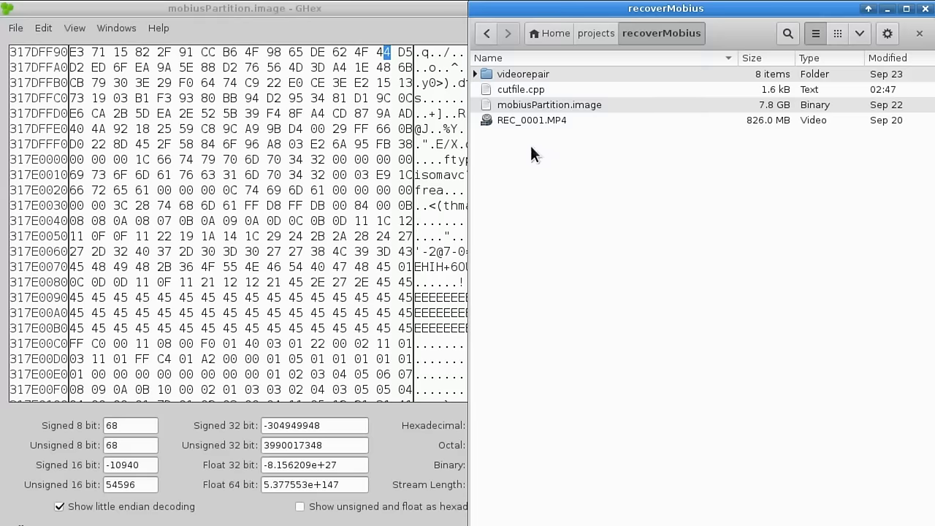
# Step: Switch between GHex and Files, return Nautilus to recoverMobius with Alt+Left, then refocus GHex
pyautogui.click(350, 15)
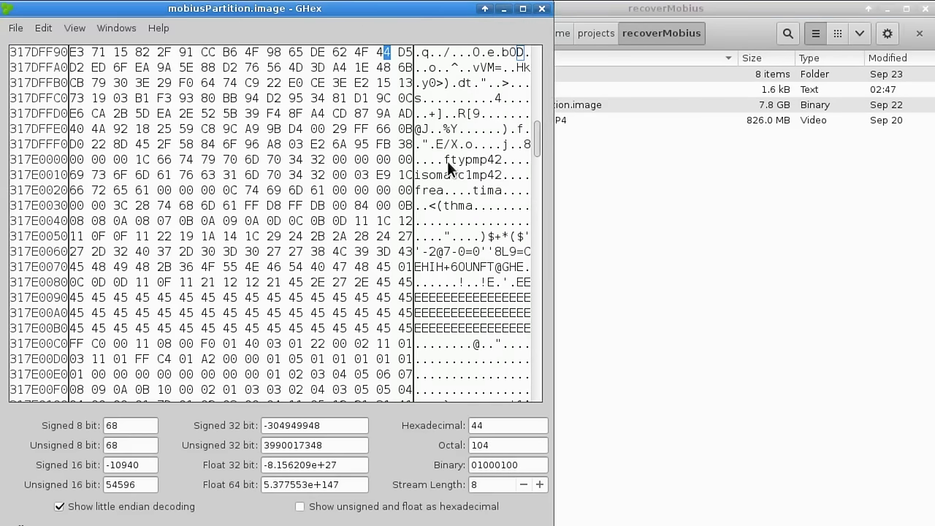
pyautogui.click(623, 183)
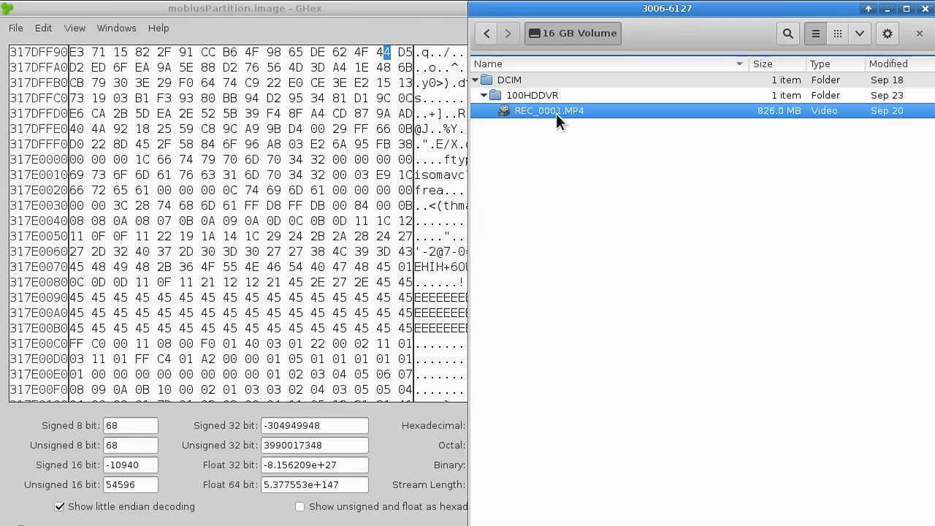
pyautogui.click(384, 15)
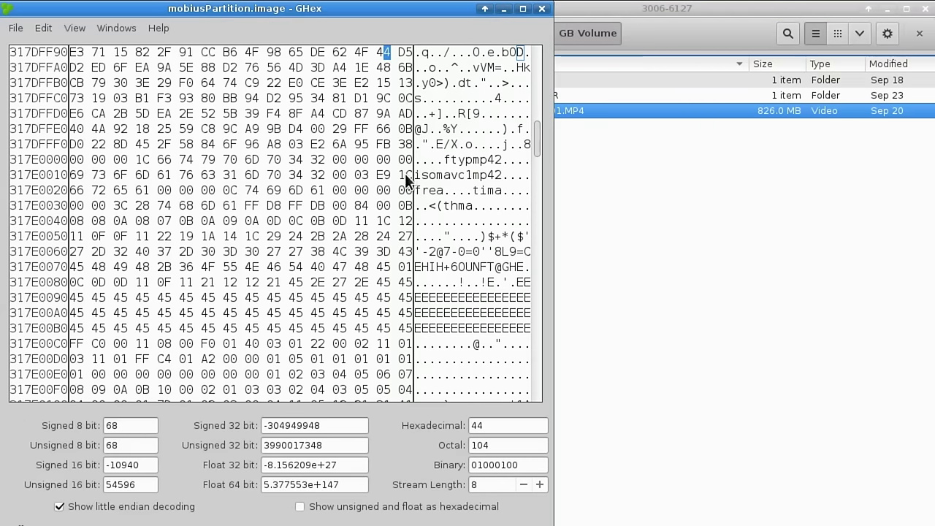
pyautogui.click(689, 212)
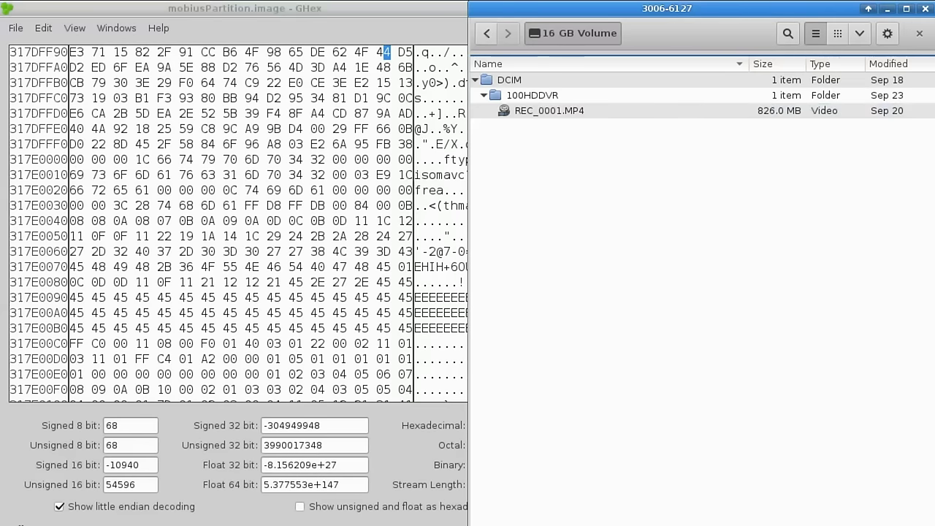
pyautogui.hotkey('alt', 'Left')
pyautogui.click(328, 161)
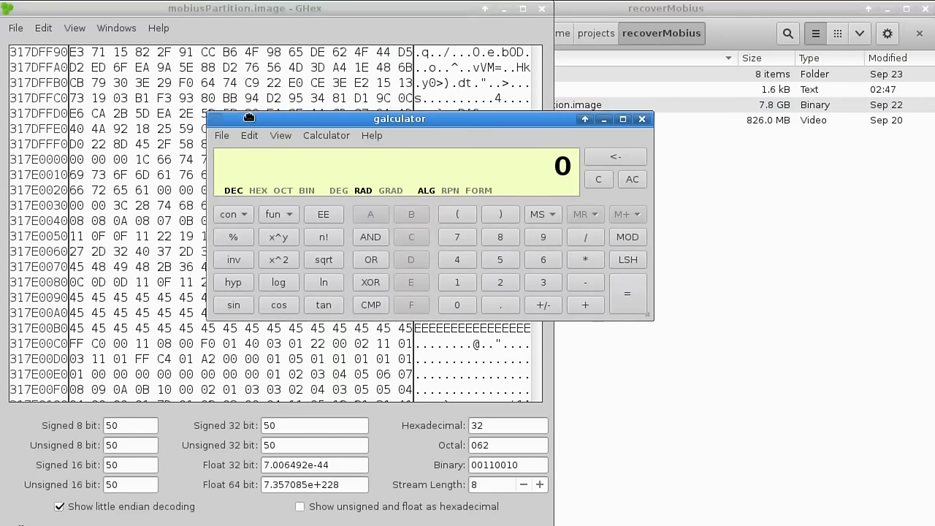
# Step: Convert hex offset 317E0000 to decimal 830341120 in galculator, then return to the folder window
pyautogui.click(257, 187)
pyautogui.write('3')
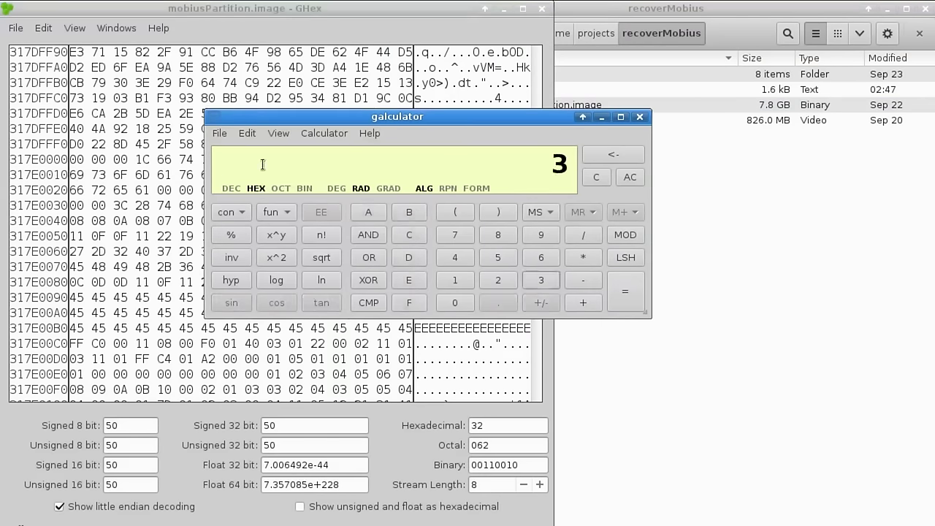
pyautogui.write('17E0000')
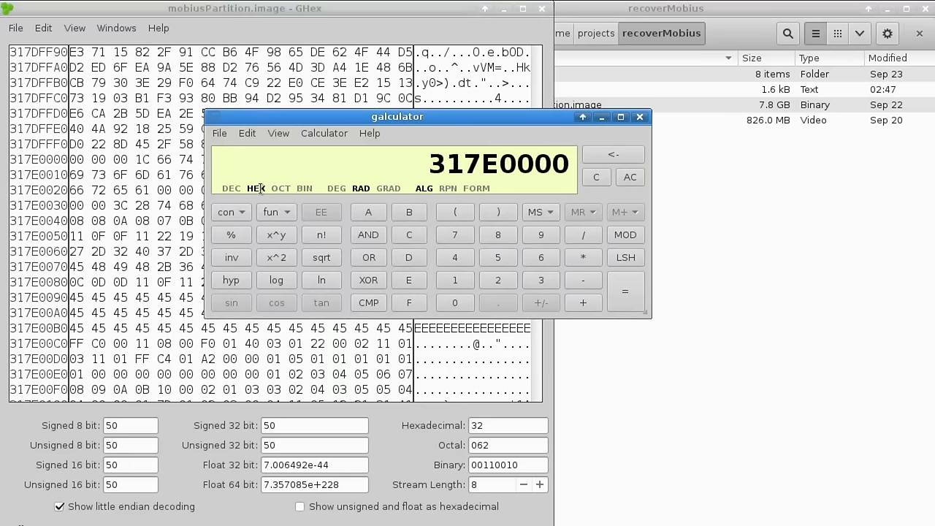
pyautogui.click(230, 189)
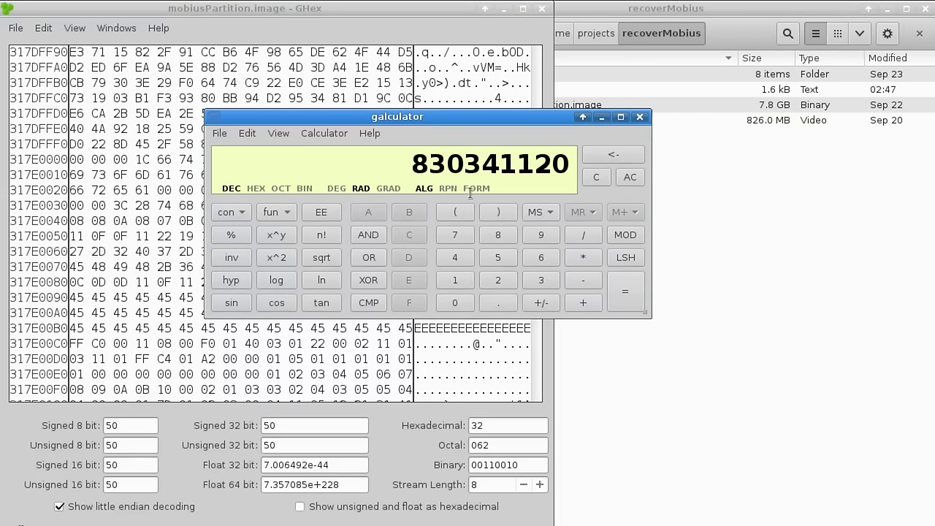
pyautogui.moveTo(446, 117); pyautogui.dragTo(324, 120)
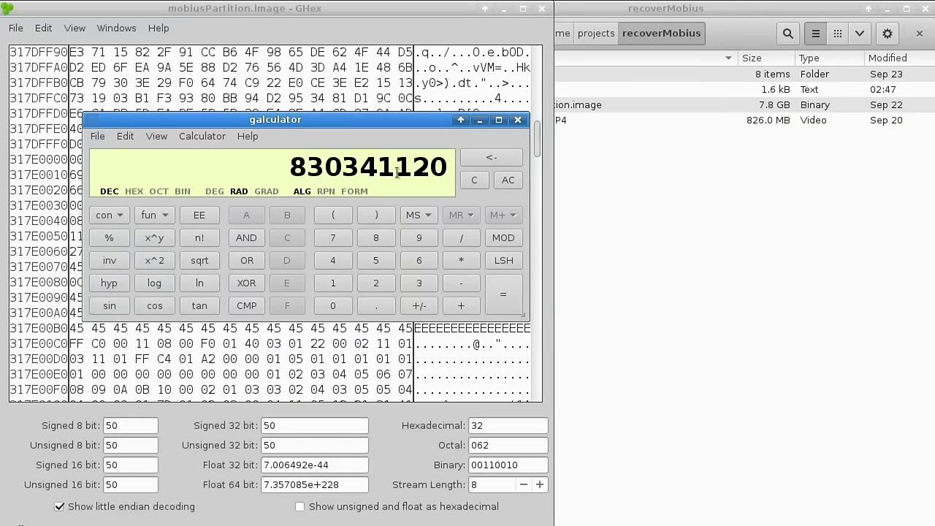
pyautogui.click(617, 171)
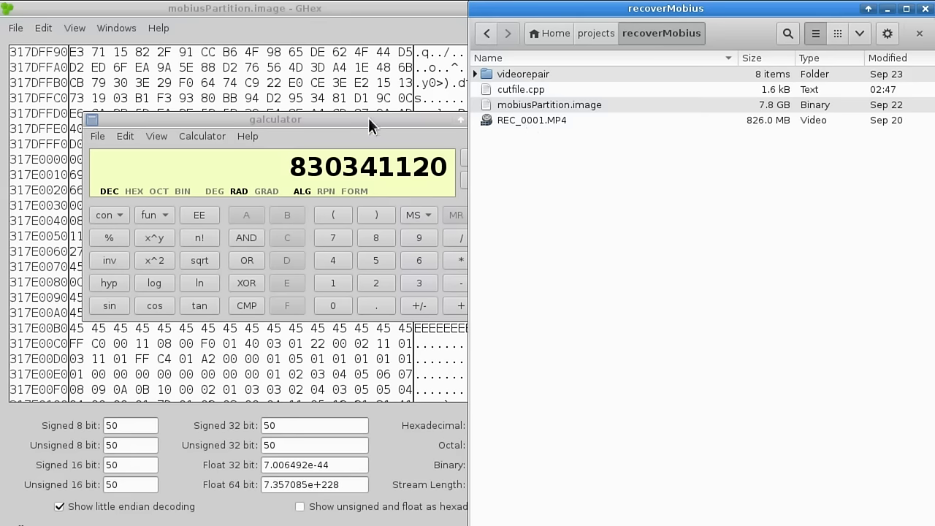
# Step: Move the calculator aside and put the GHex cursor on the first byte of row 317E0000
pyautogui.moveTo(368, 119); pyautogui.dragTo(373, 203)
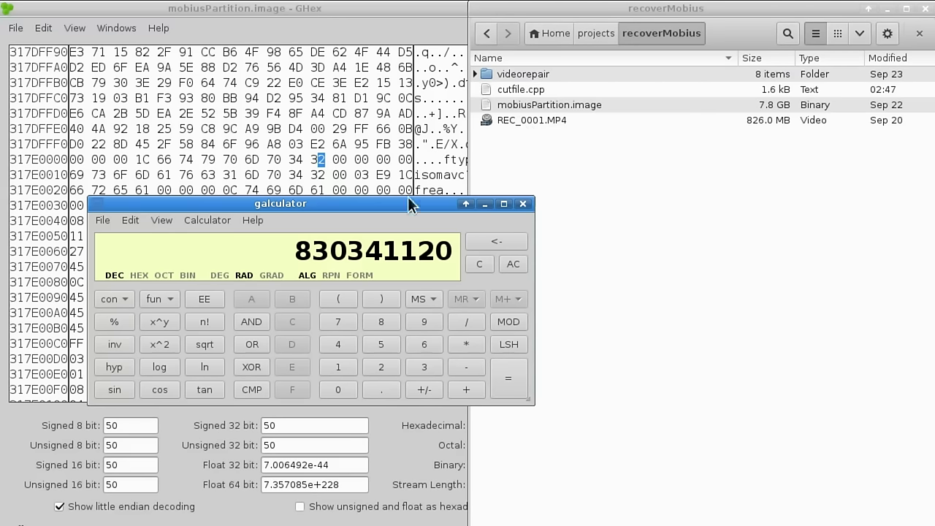
pyautogui.moveTo(409, 202); pyautogui.dragTo(585, 210)
pyautogui.click(330, 156)
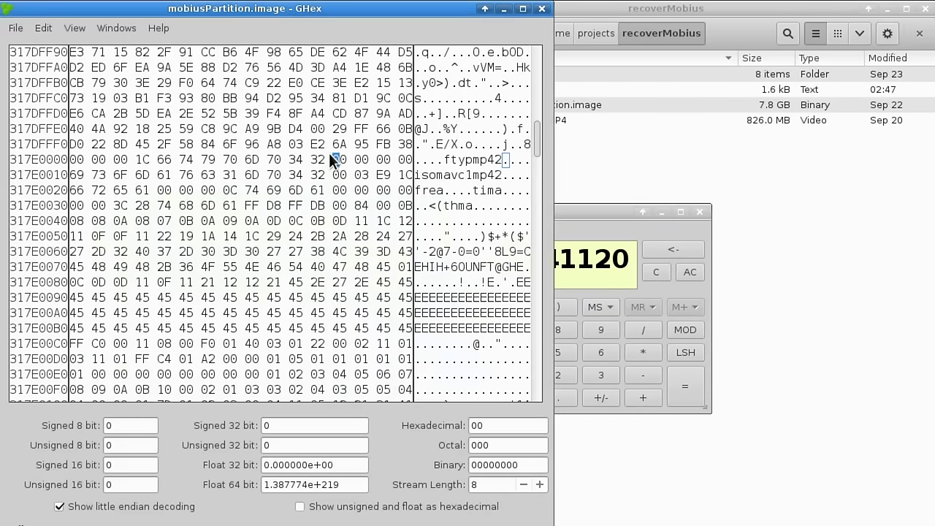
pyautogui.click(73, 159)
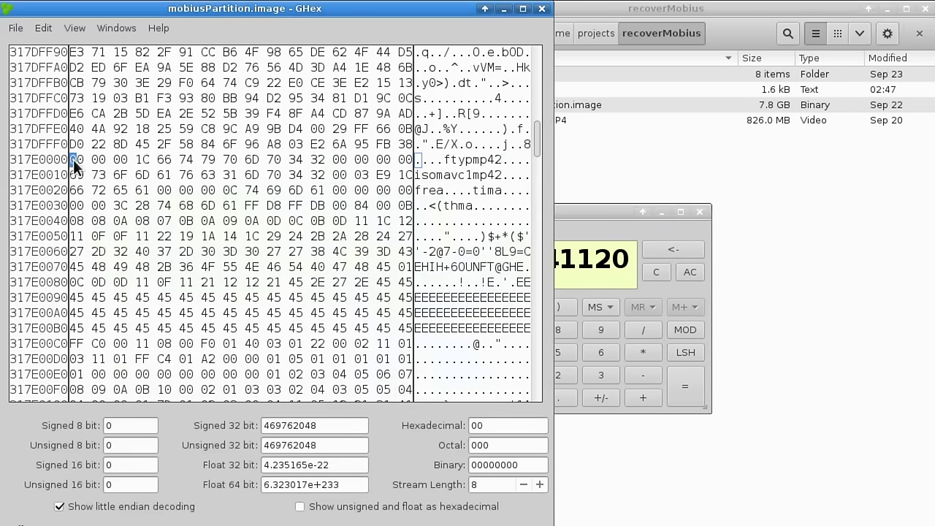
pyautogui.click(107, 159)
pyautogui.click(87, 159)
pyautogui.click(73, 159)
# Step: Select mobiusPartition.image in the folder and re-mark the first byte of row 317E0000
pyautogui.click(584, 211)
pyautogui.hotkey('ctrl', 's')
pyautogui.click(592, 182)
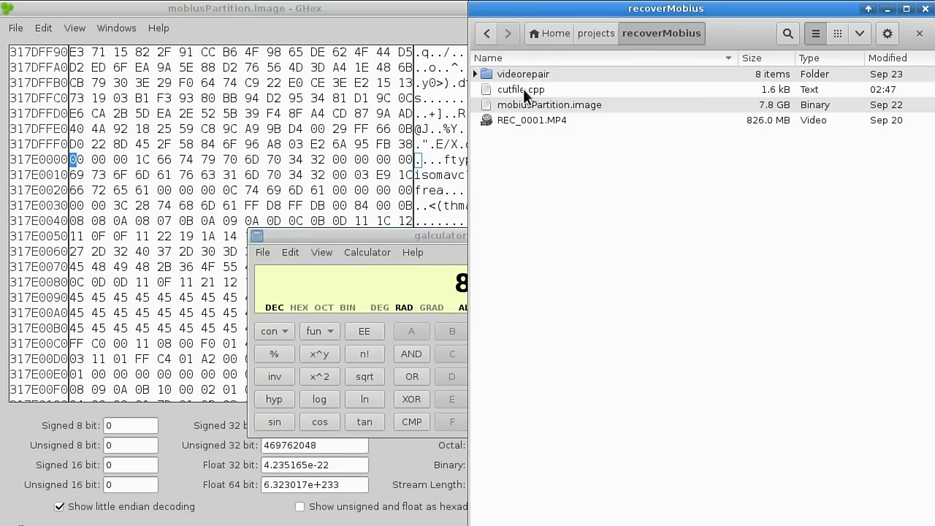
pyautogui.click(503, 107)
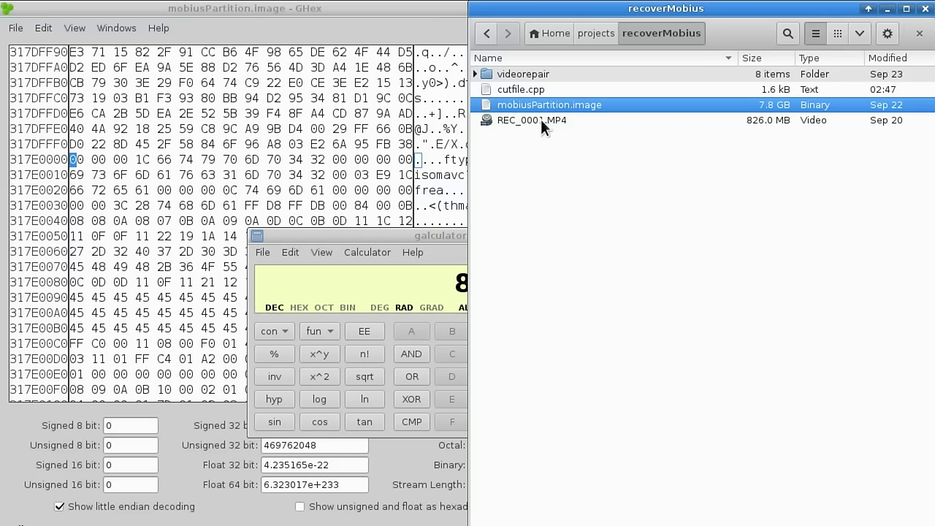
pyautogui.click(107, 158)
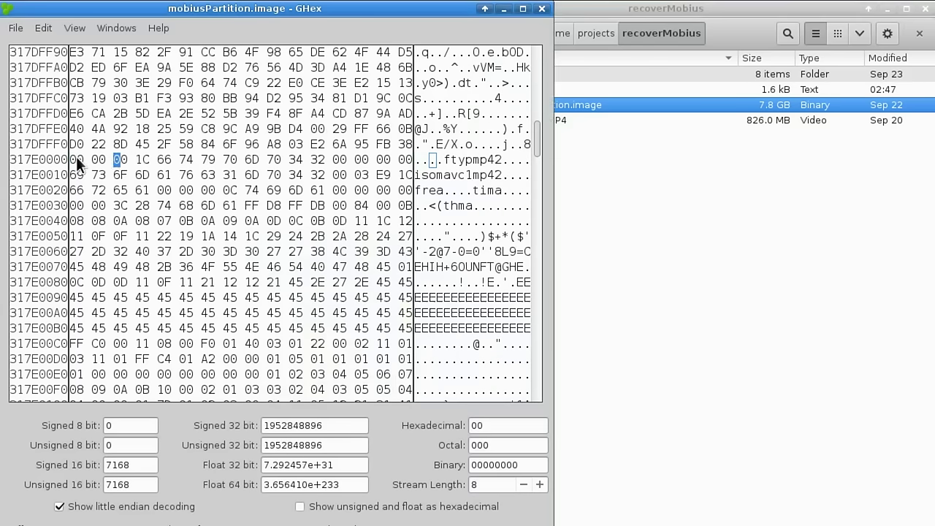
pyautogui.click(71, 157)
pyautogui.click(84, 157)
pyautogui.click(76, 159)
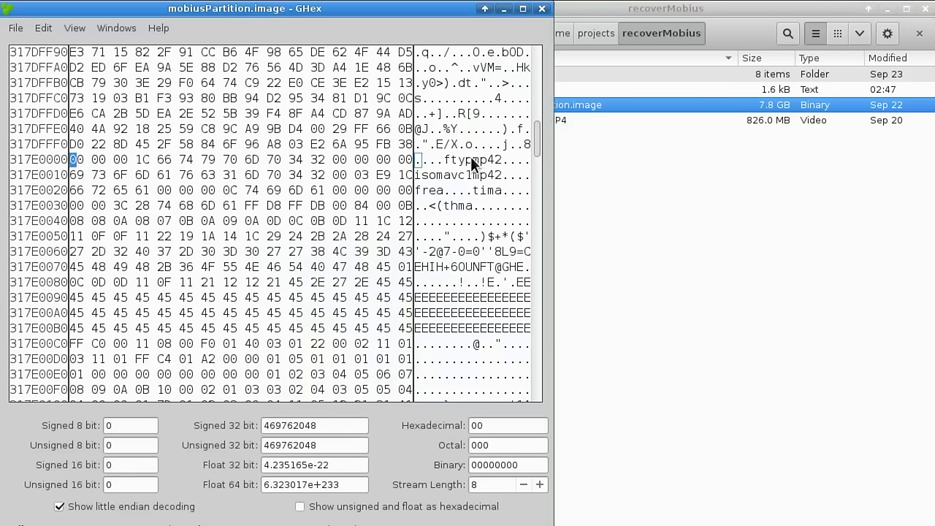
pyautogui.click(608, 193)
# Step: Open cutfile.cpp in the text editor and enlarge its window over the hex view
pyautogui.rightClick(536, 90)
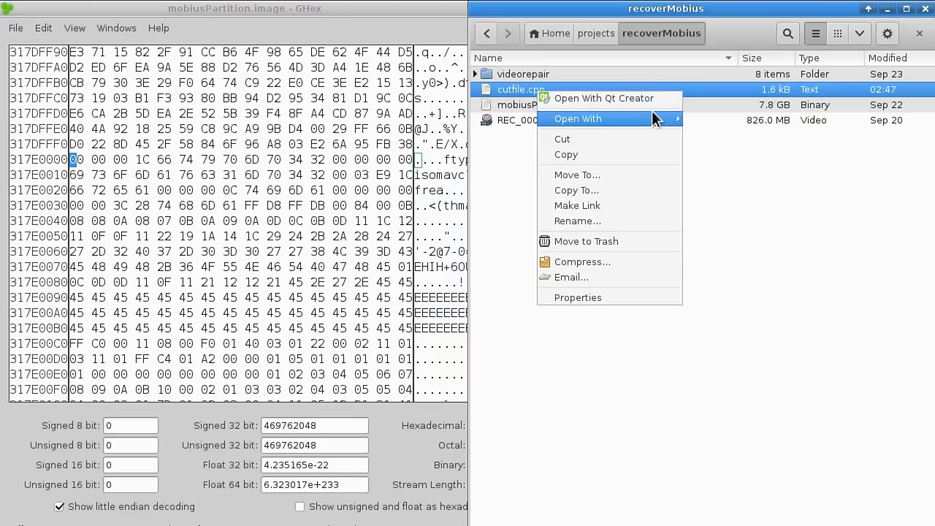
pyautogui.moveTo(651, 113)
pyautogui.click(725, 176)
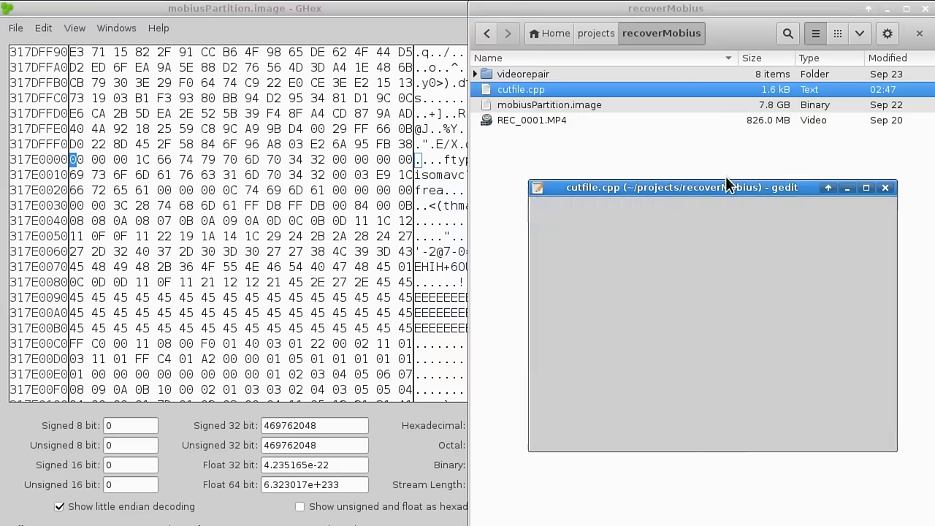
pyautogui.moveTo(706, 189); pyautogui.dragTo(293, 11)
pyautogui.moveTo(475, 266); pyautogui.dragTo(856, 506)
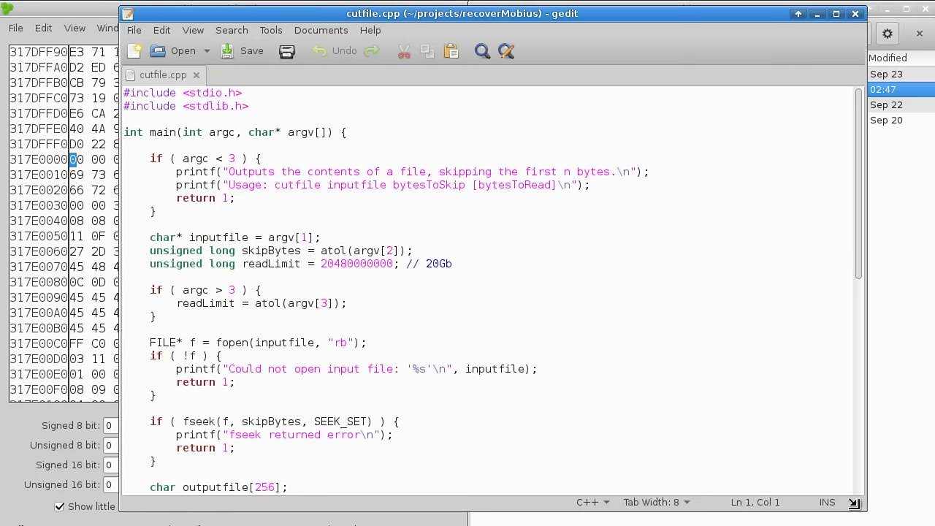
# Step: Read through the cutfile.cpp source and close the editor
pyautogui.click(323, 224)
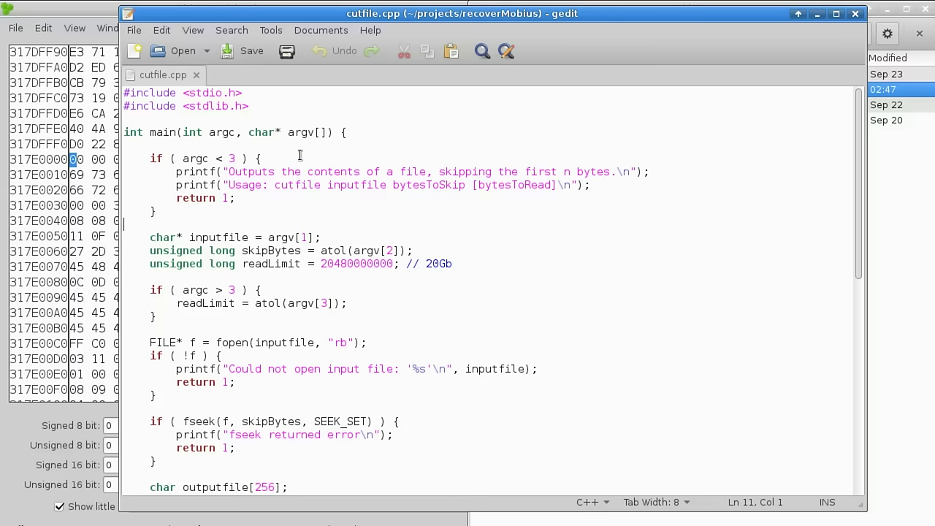
pyautogui.scroll(-10, 296, 149)
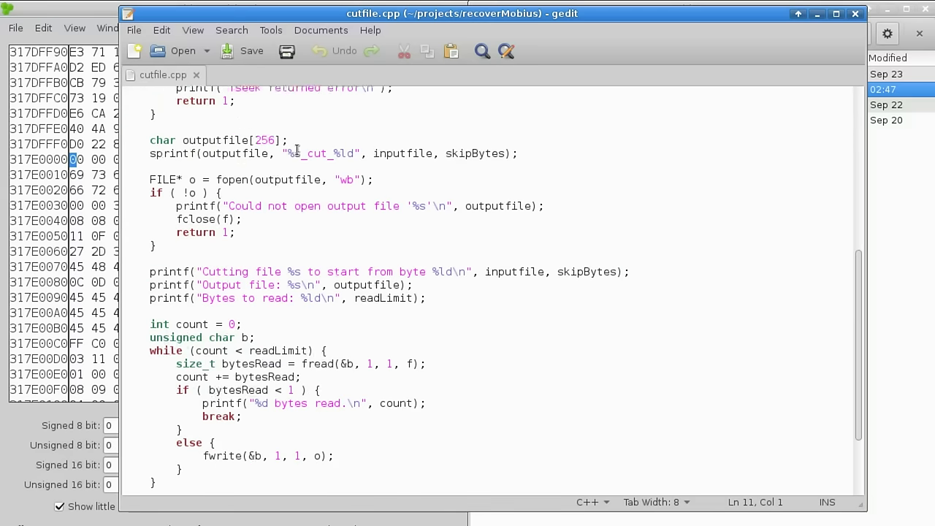
pyautogui.scroll(10, 296, 150)
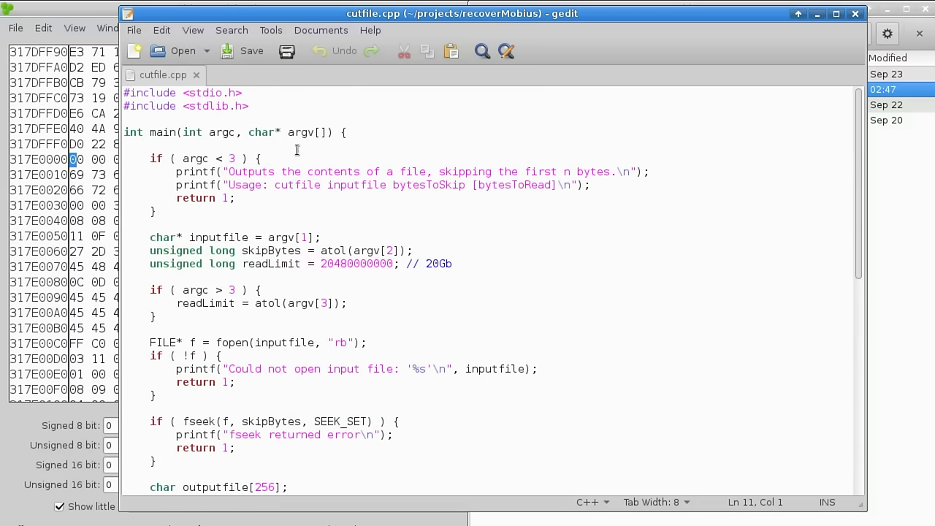
pyautogui.click(855, 13)
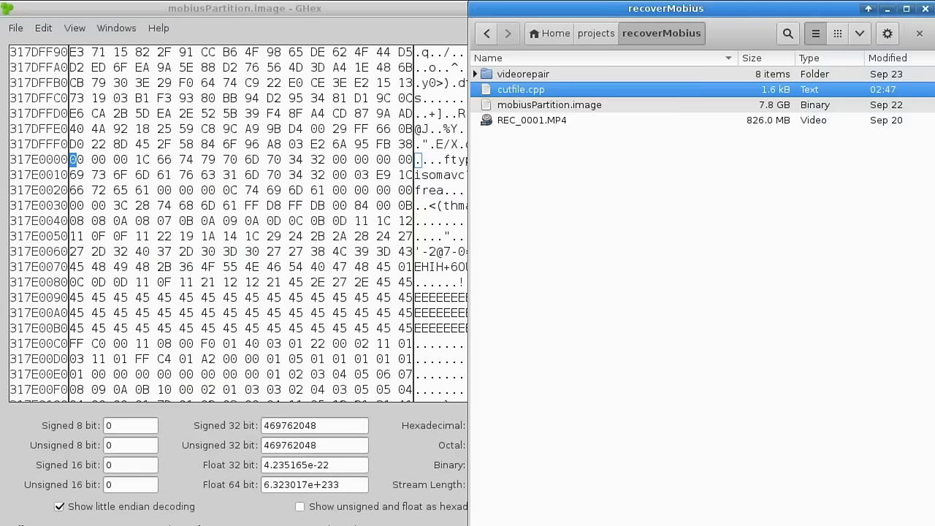
# Step: Open a terminal and cd into the recoverMobius folder
pyautogui.hotkey('ctrl', 'alt', 't')
pyautogui.write('cd')
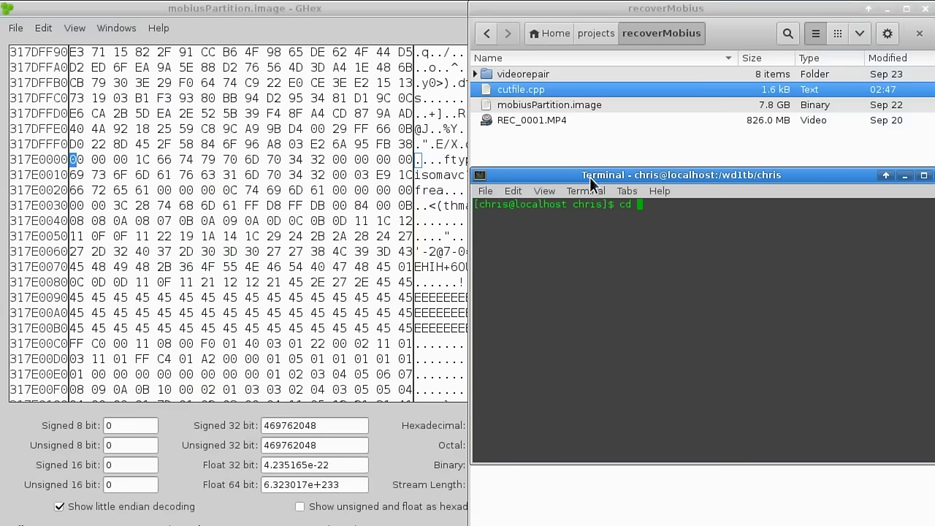
pyautogui.moveTo(590, 177); pyautogui.dragTo(235, 186)
pyautogui.moveTo(646, 34); pyautogui.dragTo(373, 268)
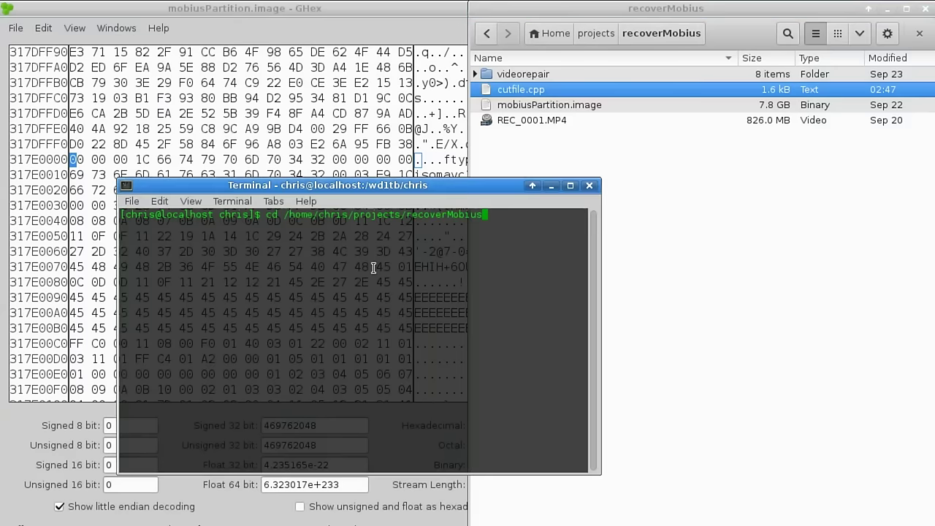
pyautogui.press('Return')
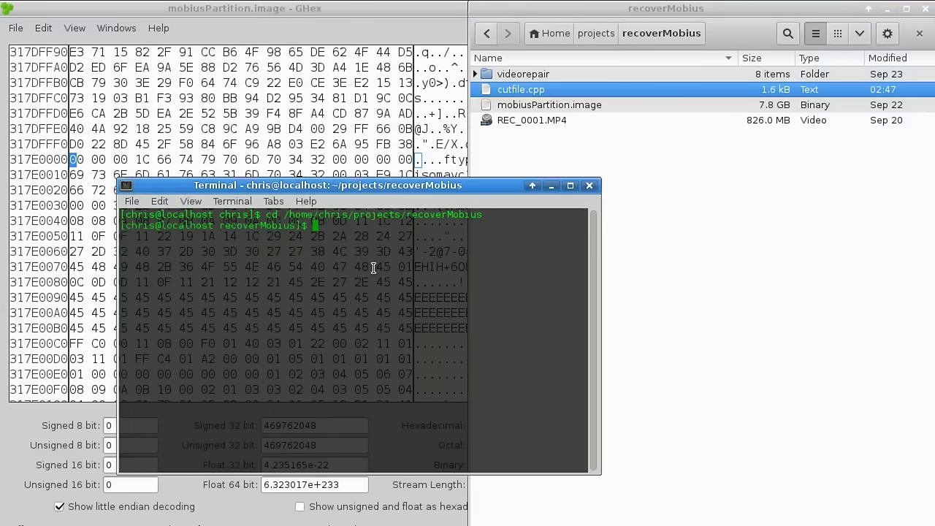
# Step: Compile with gcc cutfile.cpp -o cutfile and run ./cutfile to show its usage
pyautogui.write('gcc cutfile.cpp -o cutfile')
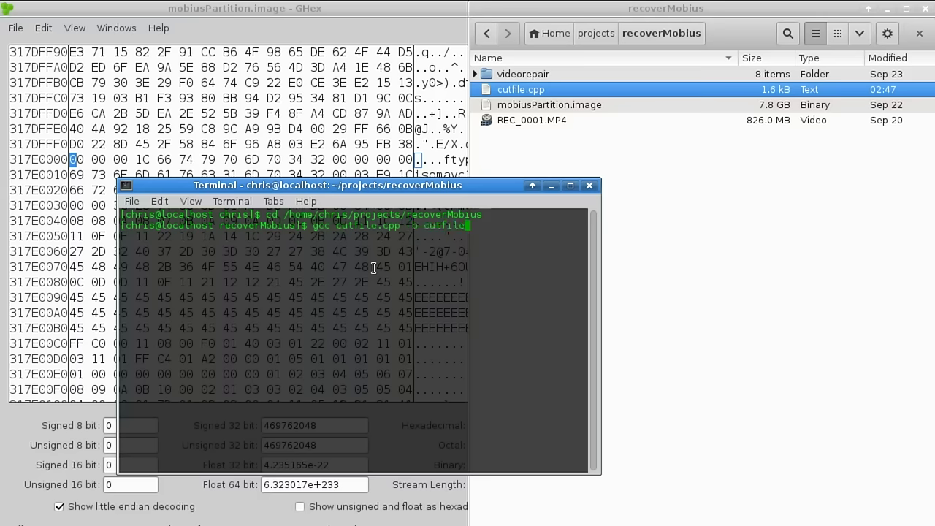
pyautogui.press('Return')
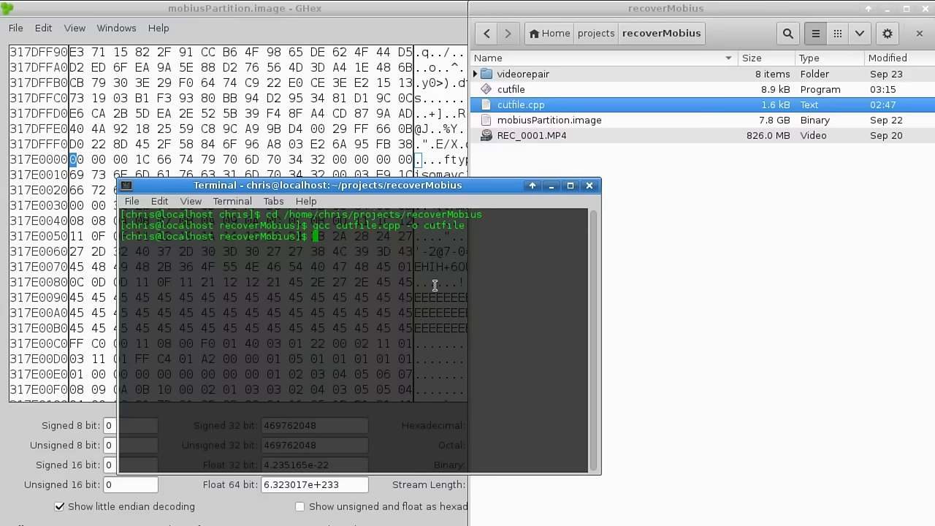
pyautogui.write('./cutfile')
pyautogui.press('Return')
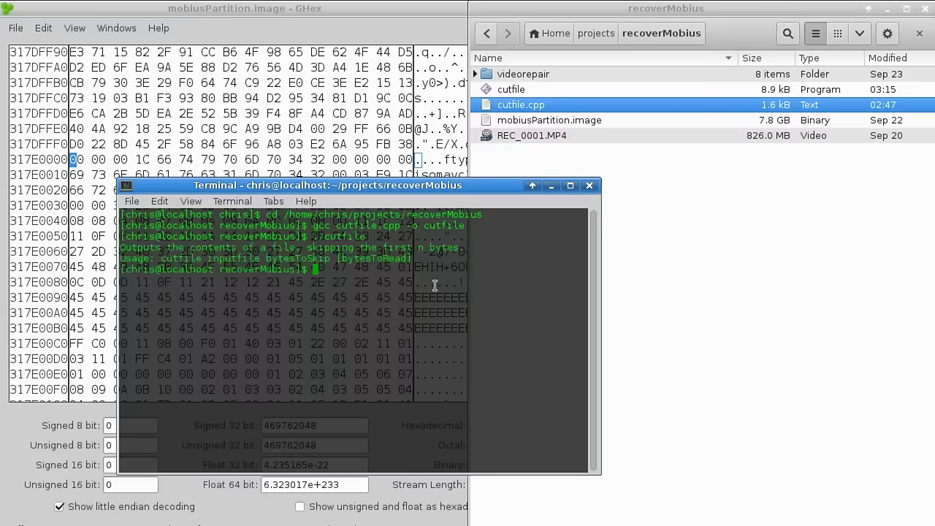
# Step: Begin the command ./cutfile mobiusPartition.image using tab completion
pyautogui.write('./cutfile mo')
pyautogui.press('Tab')
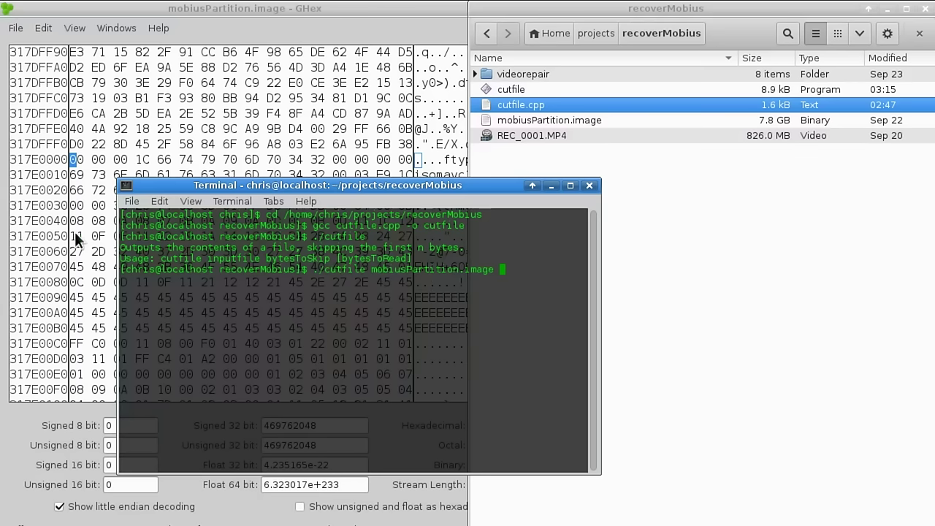
pyautogui.click(73, 160)
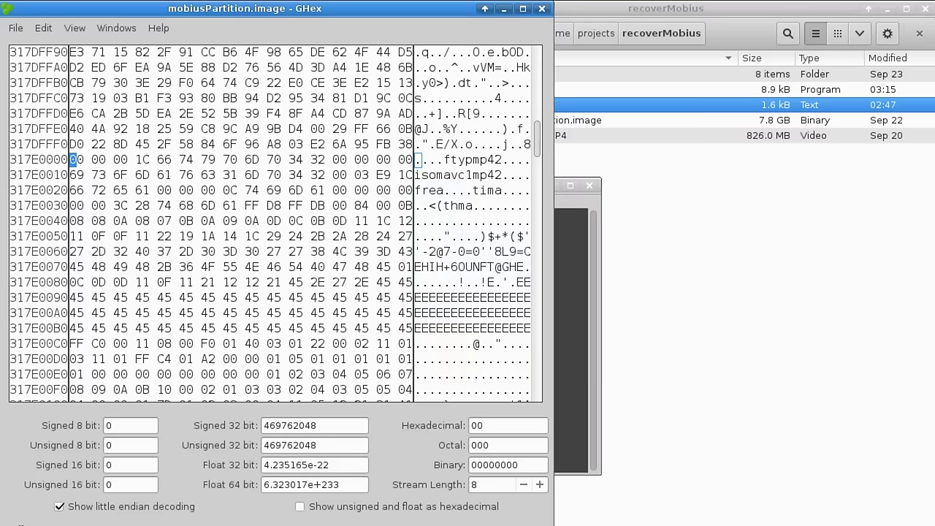
# Step: Paste 830341120 from galculator as the bytesToSkip argument and widen the terminal
pyautogui.hotkey('alt', 'Tab')
pyautogui.moveTo(458, 283); pyautogui.dragTo(606, 284)
pyautogui.hotkey('ctrl', 'c')
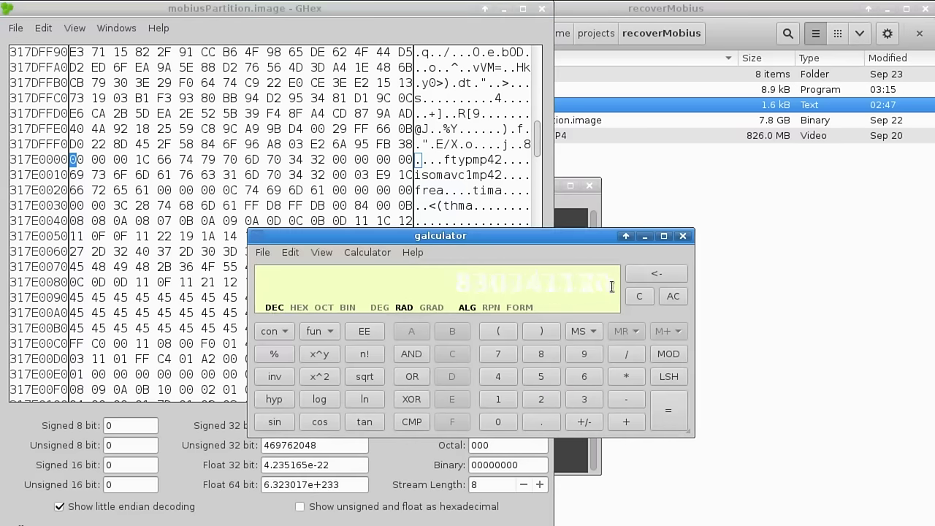
pyautogui.click(593, 219)
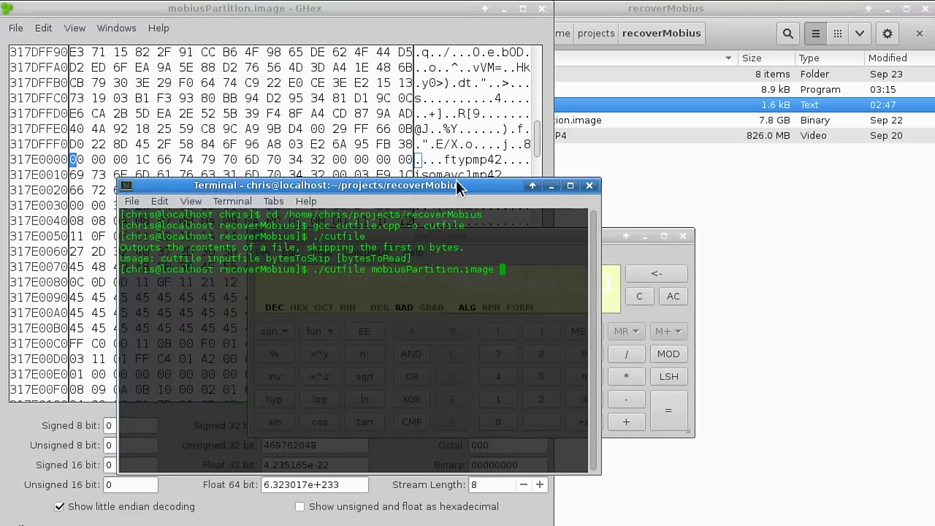
pyautogui.moveTo(456, 180); pyautogui.dragTo(468, 145)
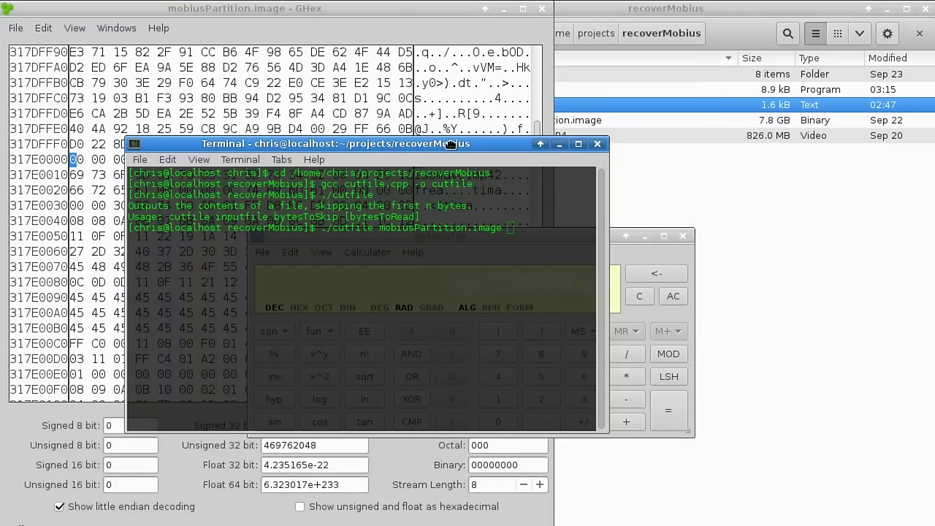
pyautogui.middleClick(430, 257)
pyautogui.moveTo(449, 145); pyautogui.dragTo(433, 147)
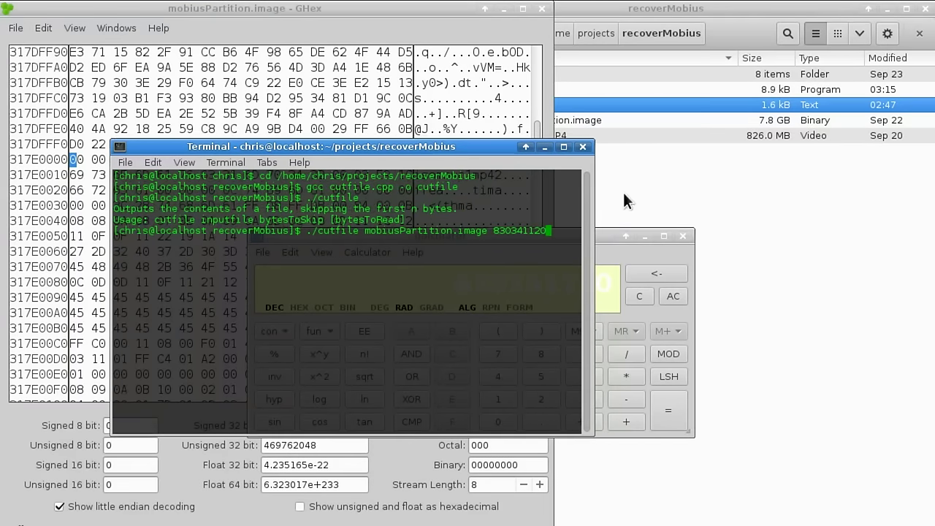
pyautogui.click(714, 167)
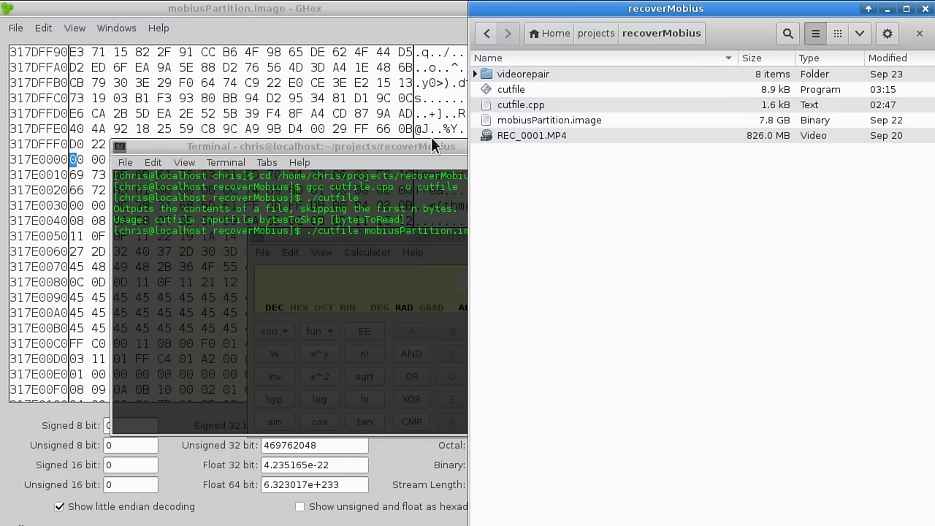
pyautogui.moveTo(378, 142); pyautogui.dragTo(372, 137)
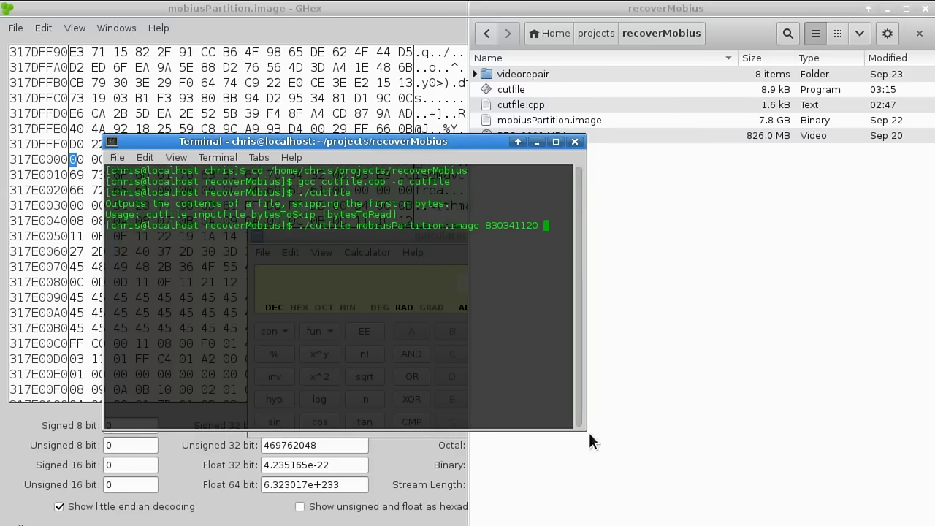
pyautogui.moveTo(588, 432); pyautogui.dragTo(767, 443)
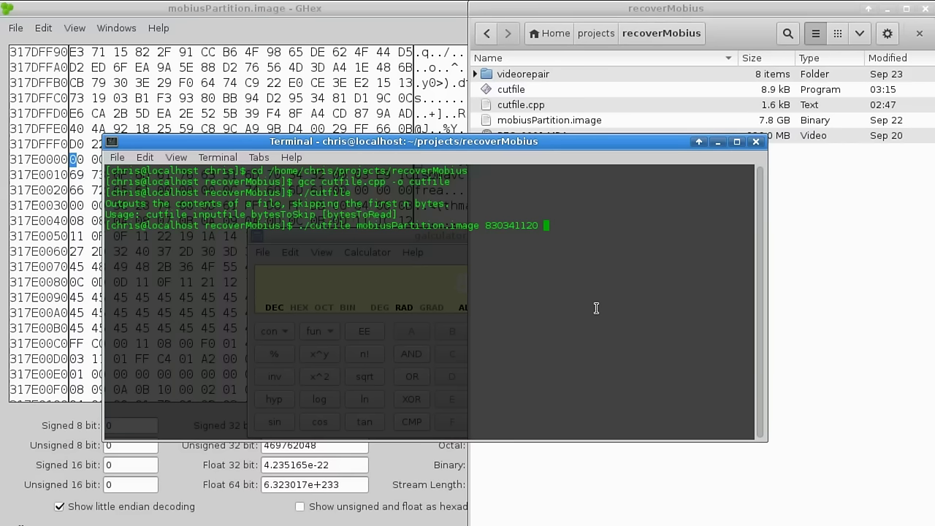
pyautogui.write('2000000000')
pyautogui.press('Return')
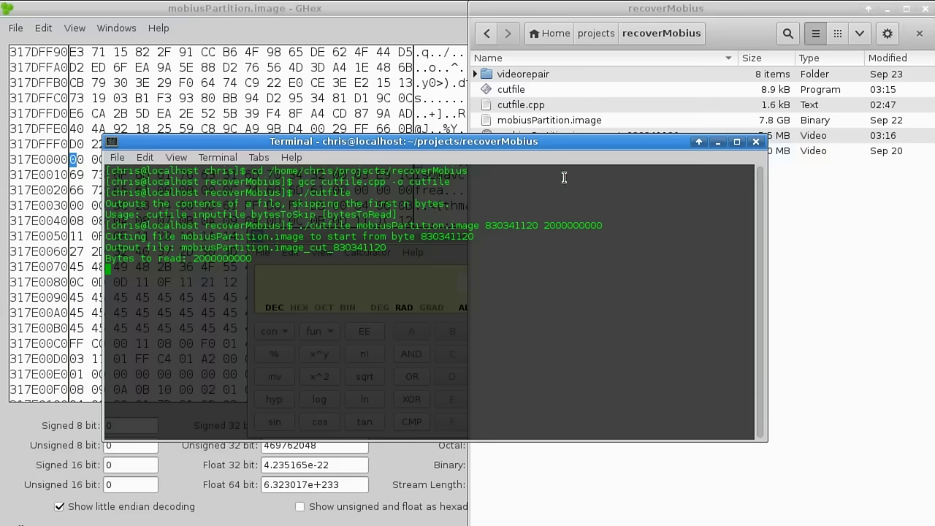
pyautogui.moveTo(569, 143); pyautogui.dragTo(582, 183)
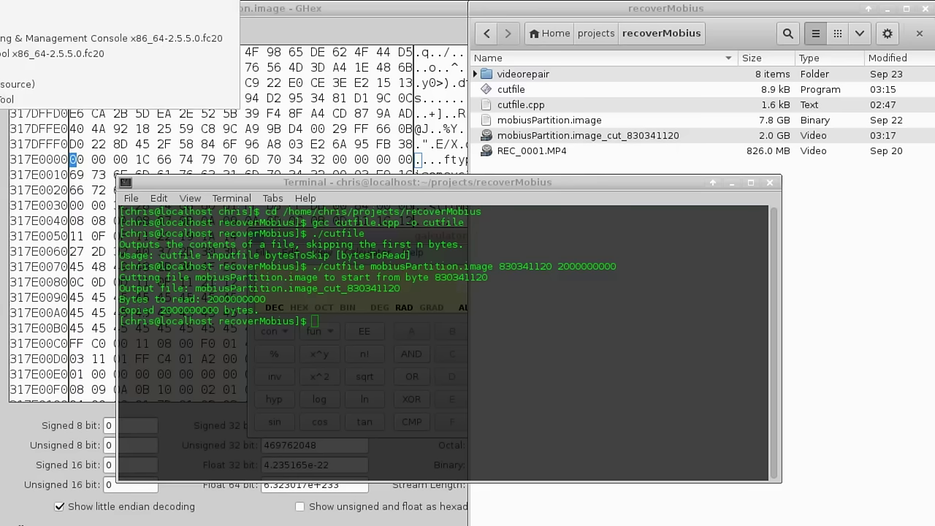
# Step: Load mobiusPartition.image_cut_830341120 into a new GHex window and position it
pyautogui.moveTo(700, 226); pyautogui.dragTo(354, 144)
pyautogui.moveTo(593, 135); pyautogui.dragTo(343, 218)
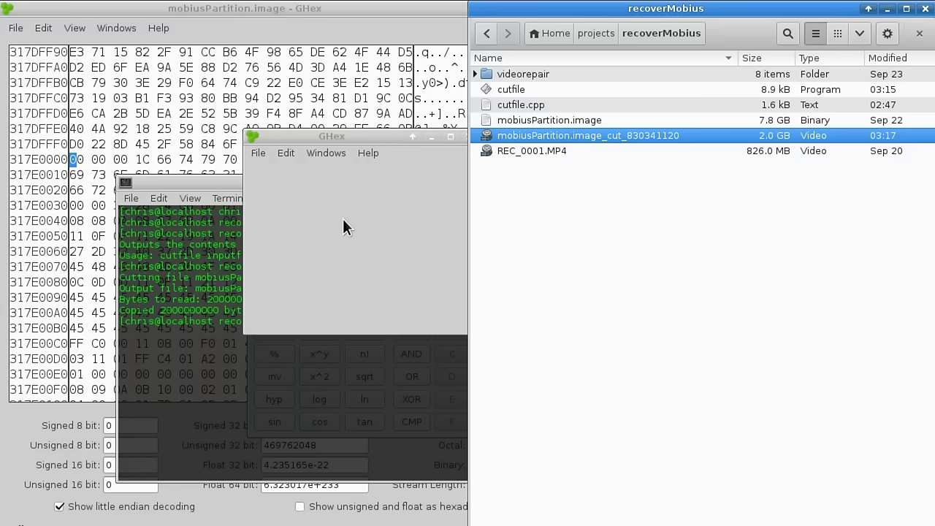
pyautogui.moveTo(369, 137); pyautogui.dragTo(243, 138)
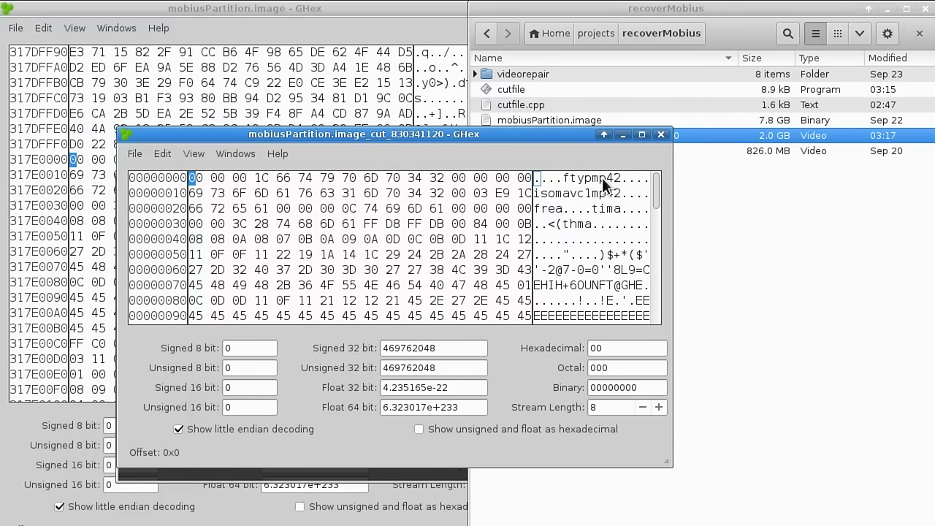
pyautogui.moveTo(546, 139); pyautogui.dragTo(519, 212)
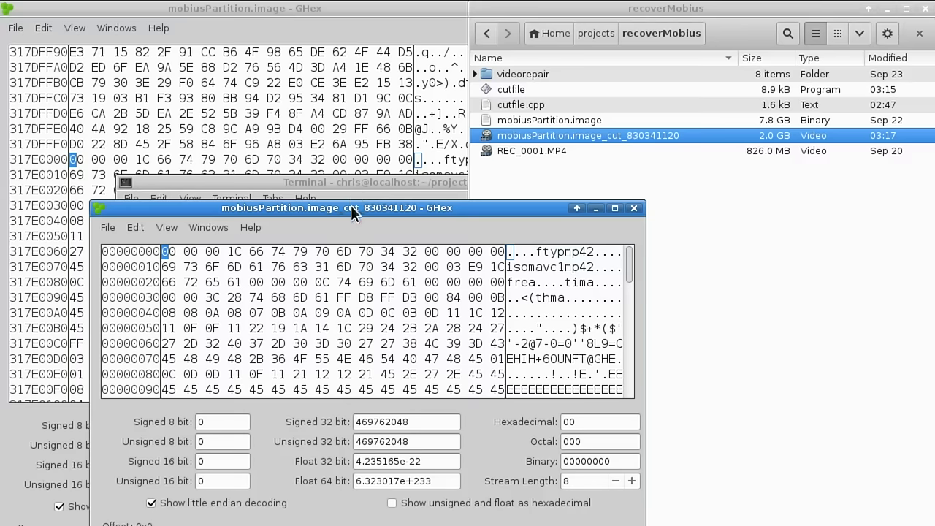
pyautogui.moveTo(349, 209); pyautogui.dragTo(408, 118)
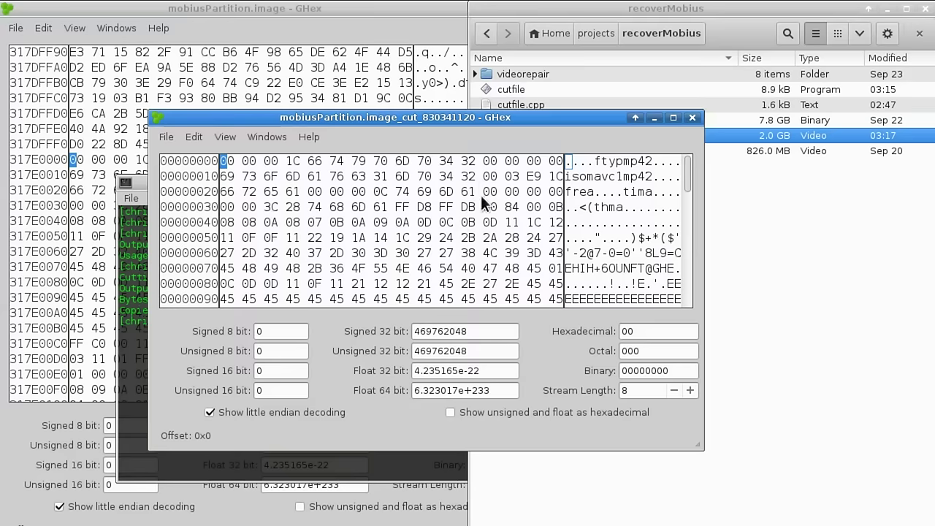
pyautogui.moveTo(493, 117); pyautogui.dragTo(517, 110)
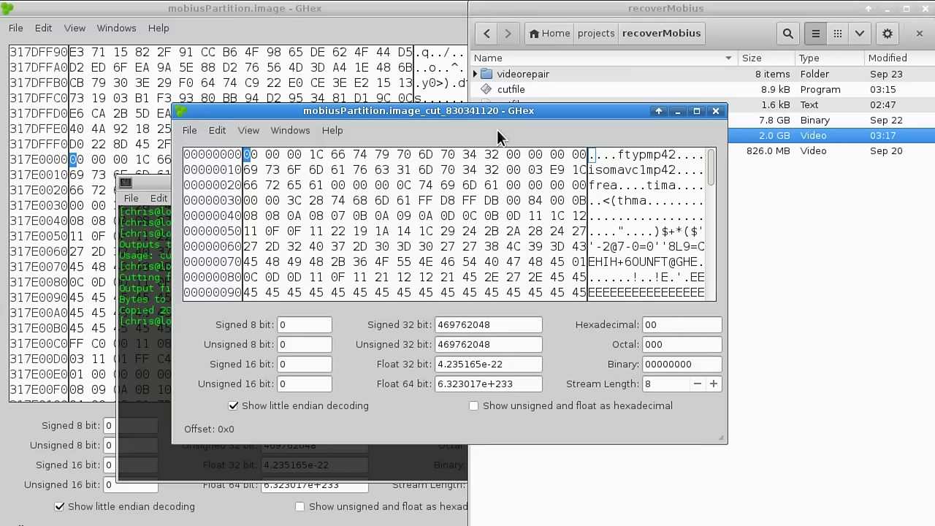
# Step: Minimize the terminal and bring the recoverMobius folder forward
pyautogui.click(162, 185)
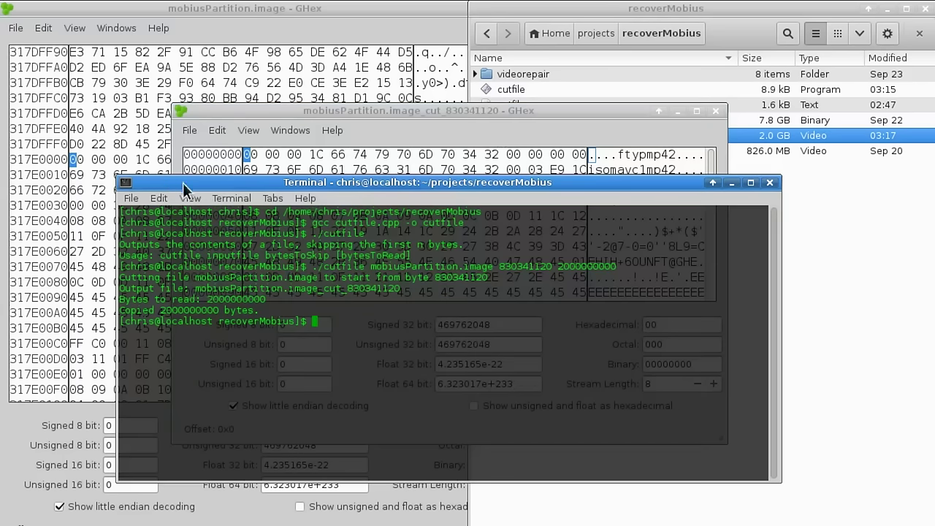
pyautogui.click(731, 182)
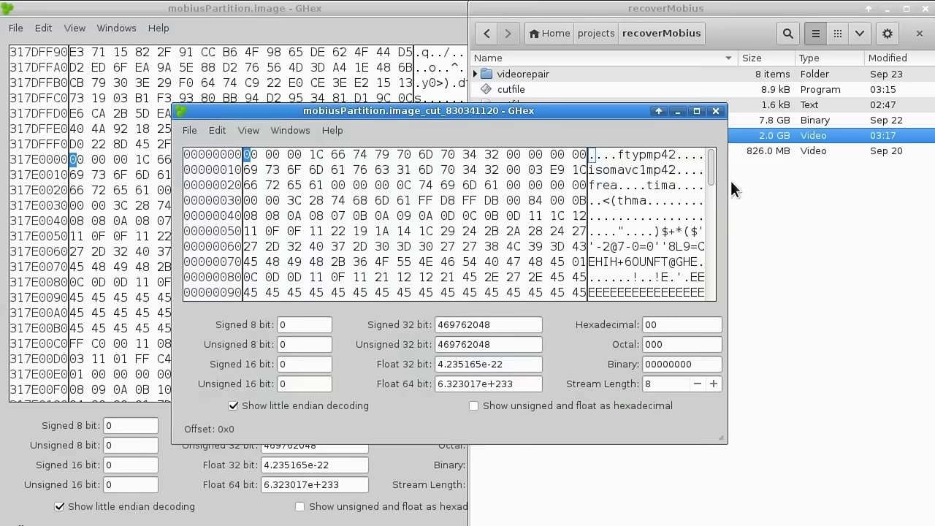
pyautogui.click(735, 199)
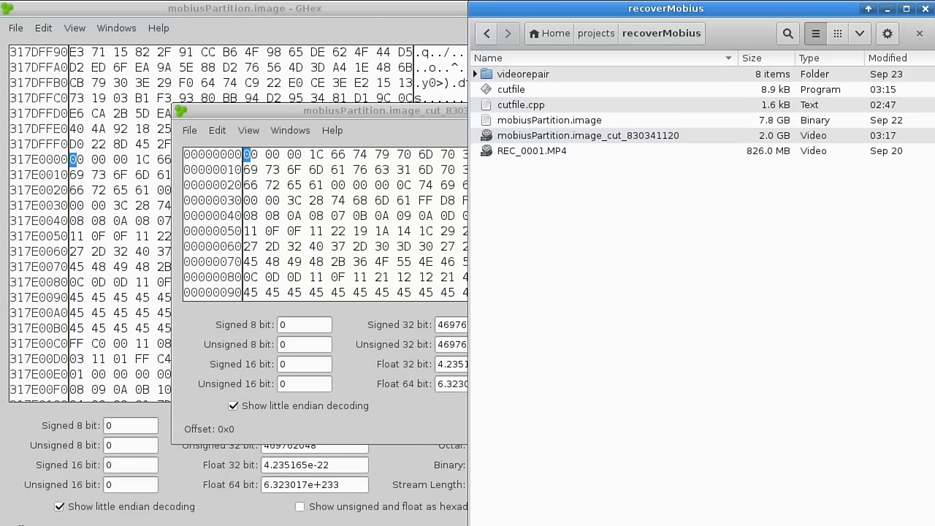
# Step: Review the VideoHelp Video Repair Tool 1.9.0.1 page and its $40 trialware pricing
pyautogui.hotkey('alt', 'Tab')
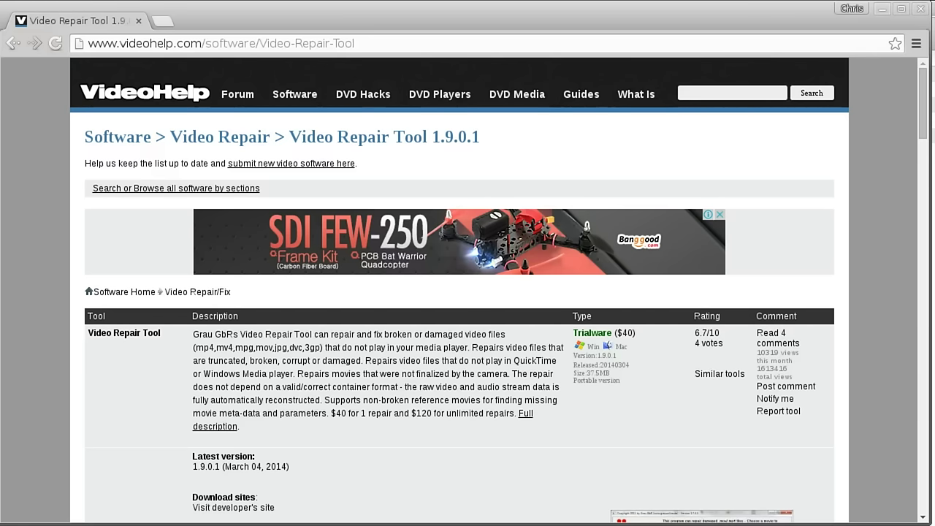
pyautogui.click(255, 42)
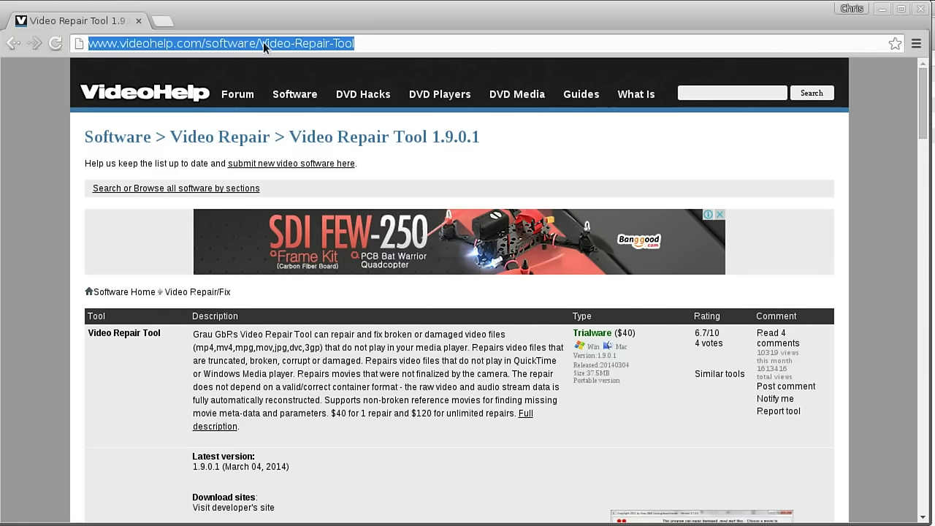
pyautogui.click(404, 44)
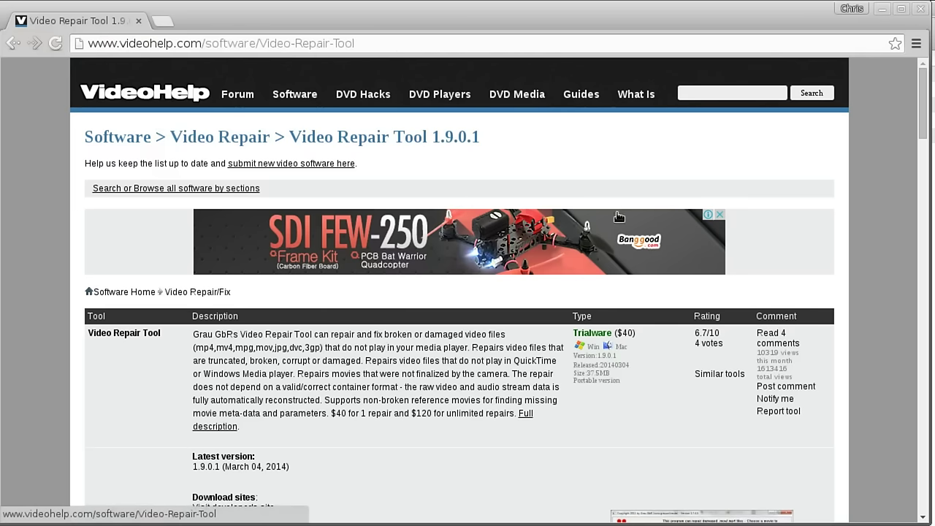
pyautogui.scroll(-5, 844, 267)
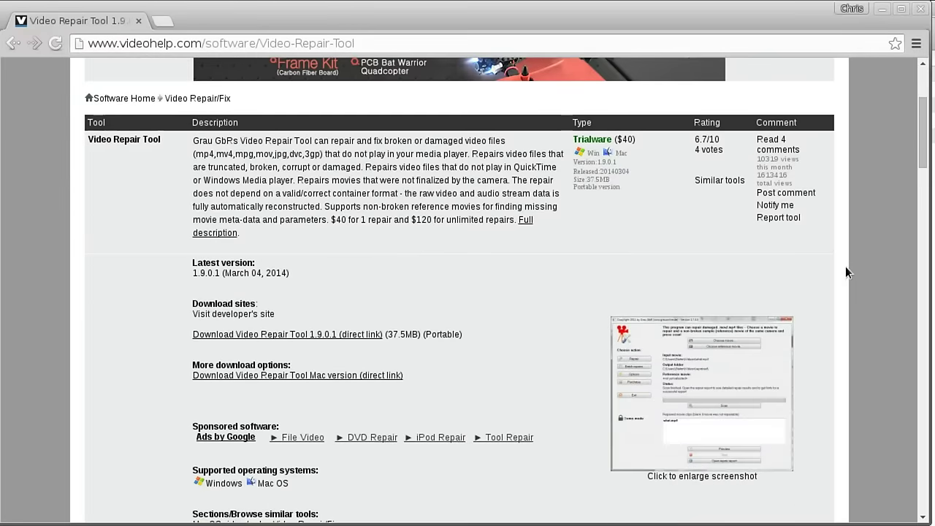
pyautogui.scroll(-2, 847, 272)
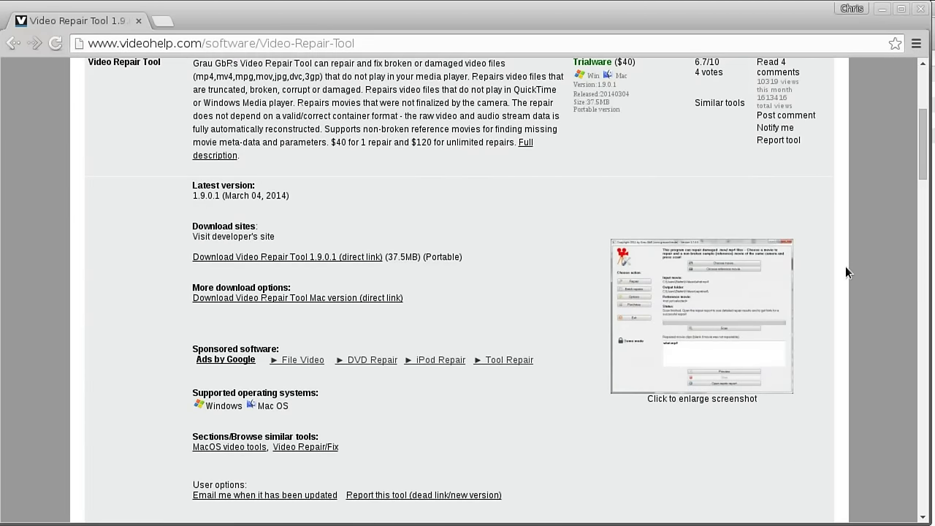
pyautogui.scroll(1, 845, 271)
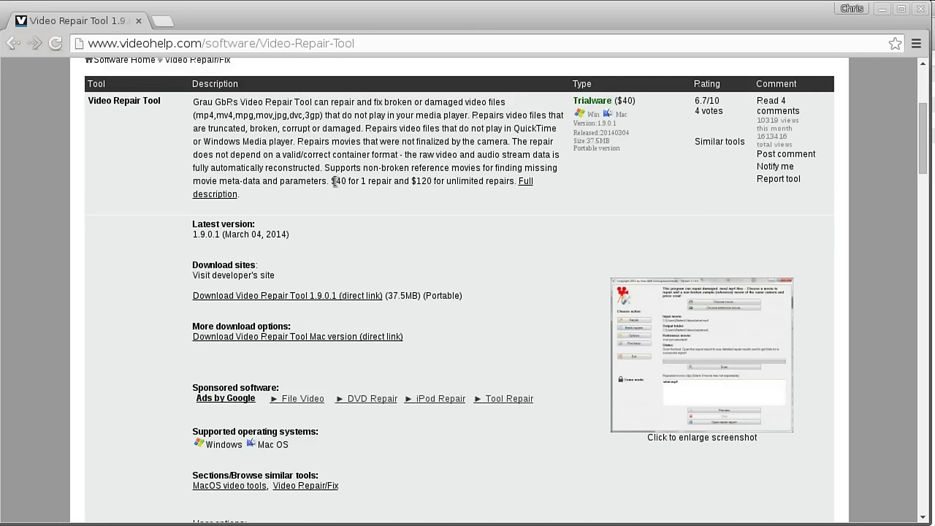
pyautogui.moveTo(336, 181)
pyautogui.mouseDown()
pyautogui.moveTo(493, 181)
pyautogui.moveTo(329, 181)
pyautogui.mouseUp()
pyautogui.click(481, 181)
pyautogui.click(374, 187)
pyautogui.hotkey('alt', 'Tab')
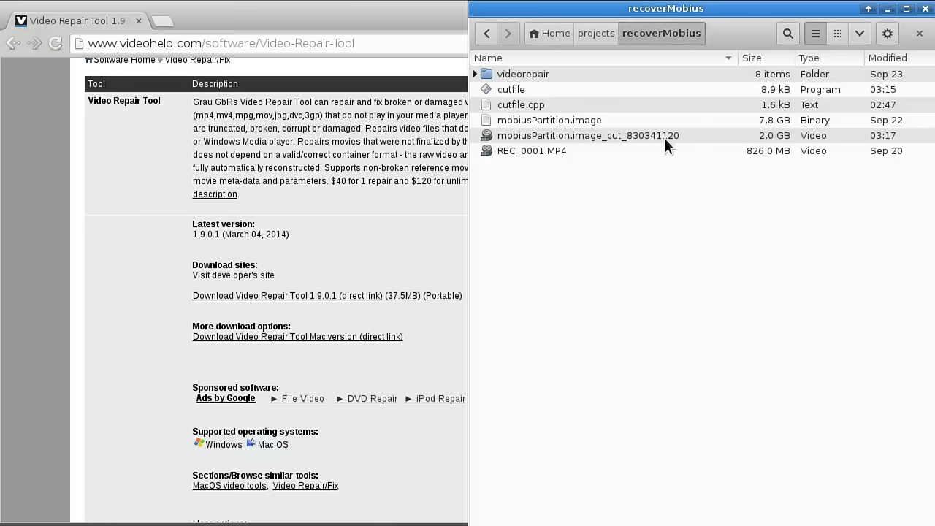
# Step: Select mobiusPartition.image_cut_830341120 and minimize Chrome to reveal the GHex windows
pyautogui.click(657, 135)
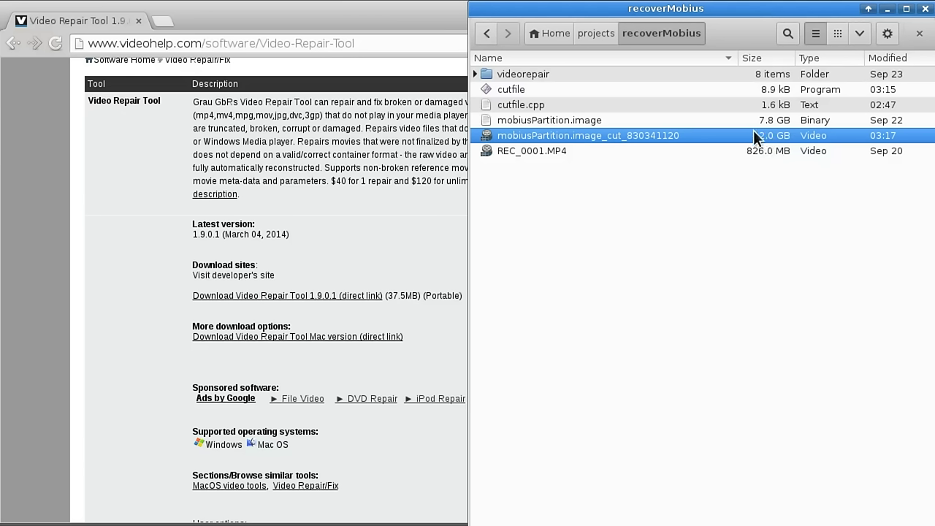
pyautogui.click(449, 203)
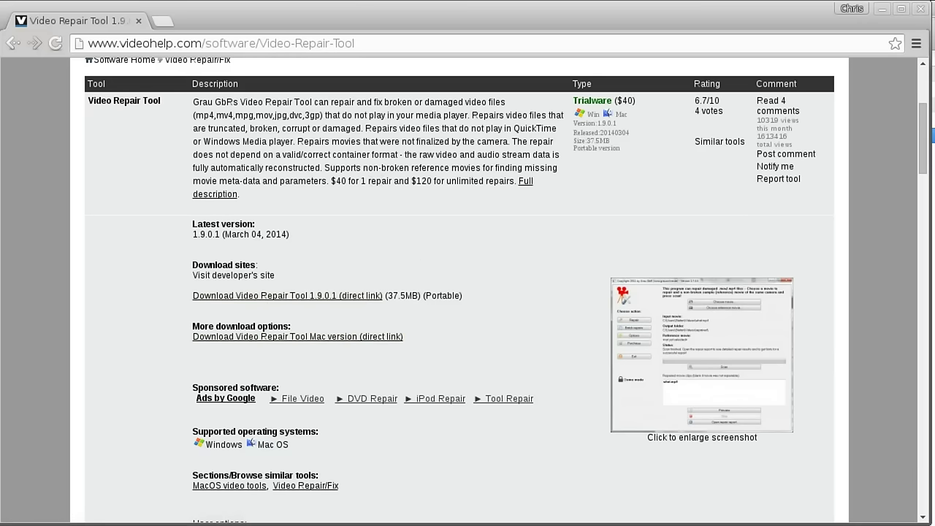
pyautogui.click(882, 10)
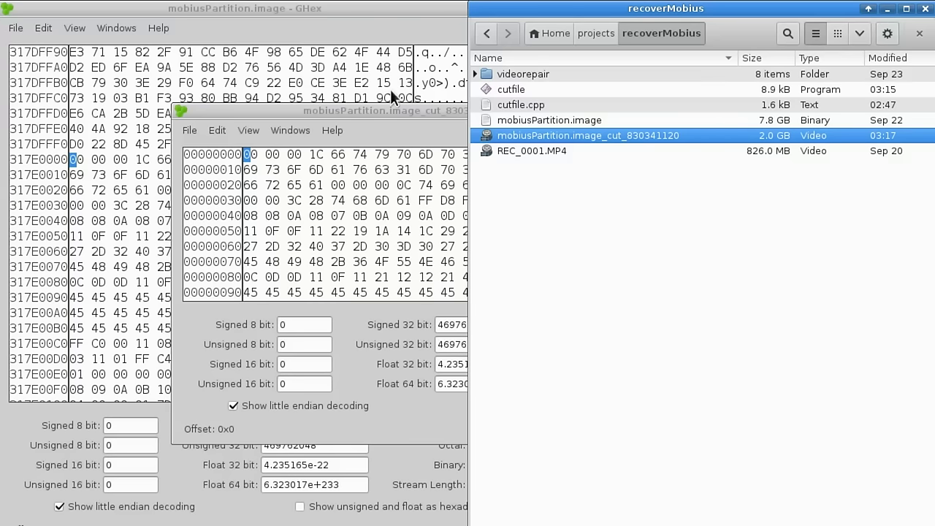
# Step: Expand the videorepair folder and select gs.exe
pyautogui.moveTo(374, 104); pyautogui.dragTo(318, 162)
pyautogui.click(675, 189)
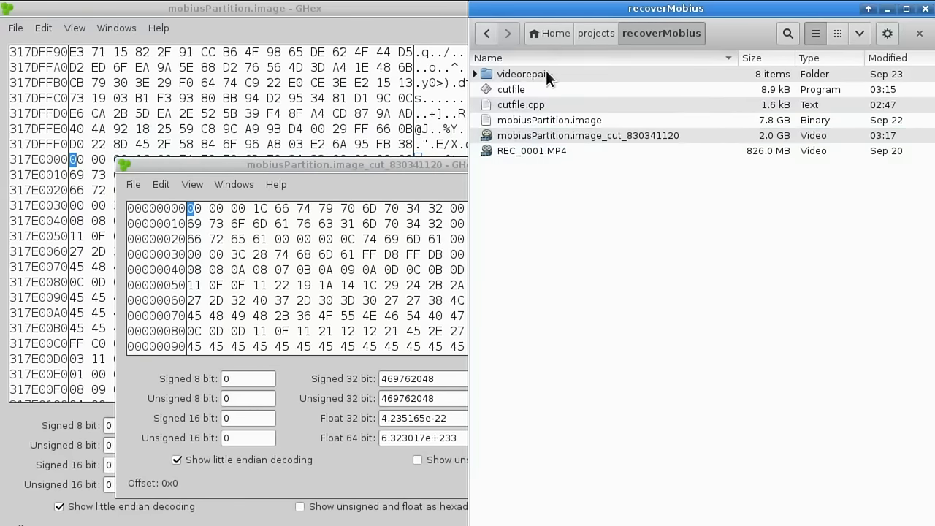
pyautogui.click(476, 73)
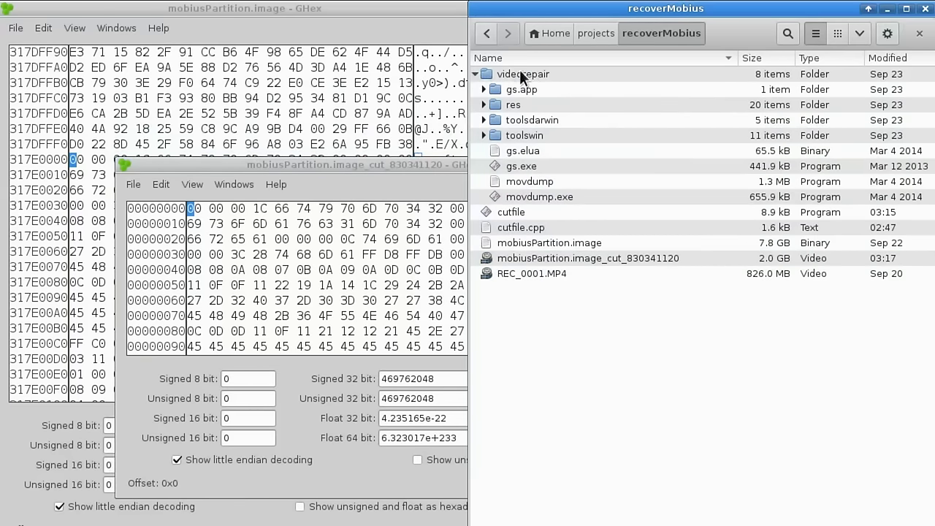
pyautogui.click(513, 166)
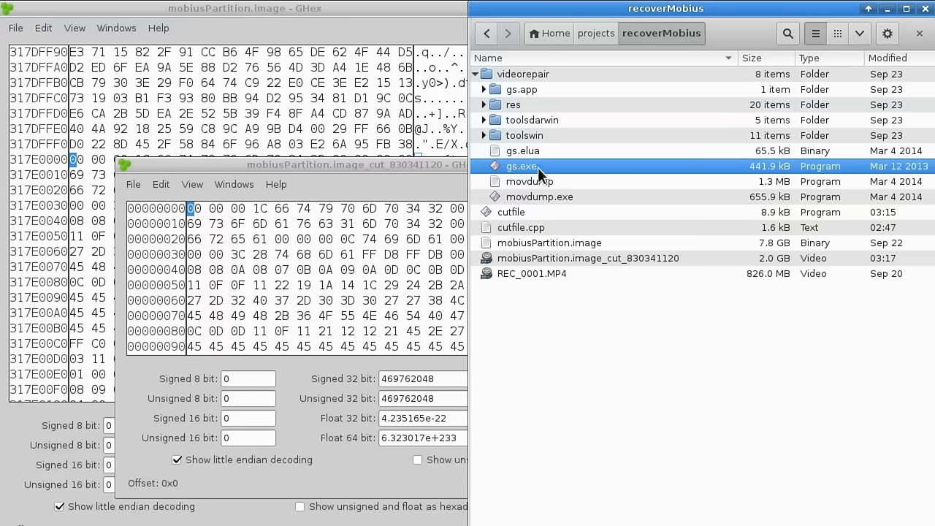
# Step: Launch gs.exe with Wine Windows Program Loader, accepting English and demo mode
pyautogui.rightClick(538, 164)
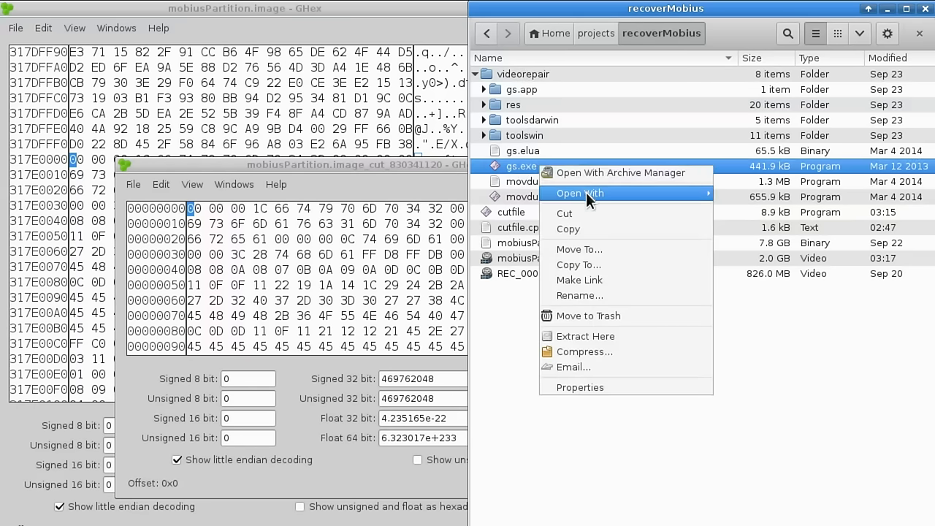
pyautogui.moveTo(634, 192)
pyautogui.click(759, 192)
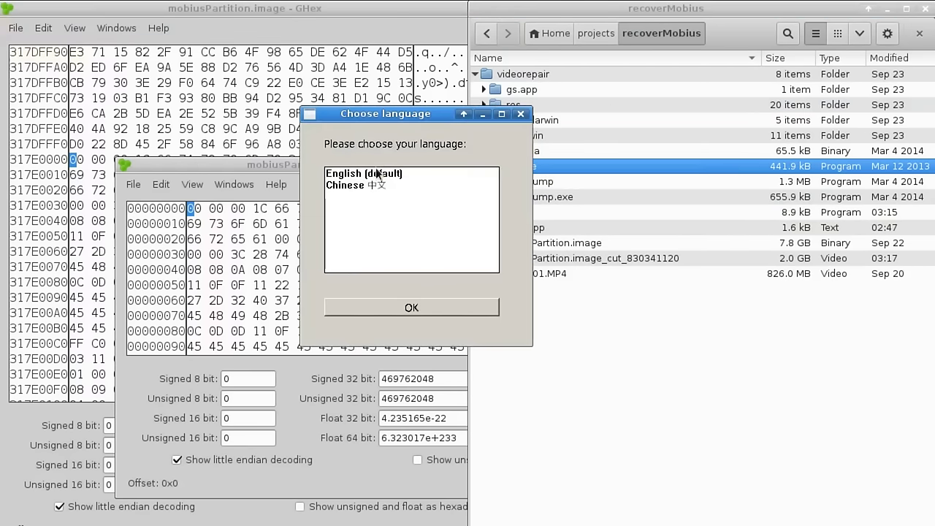
pyautogui.click(423, 309)
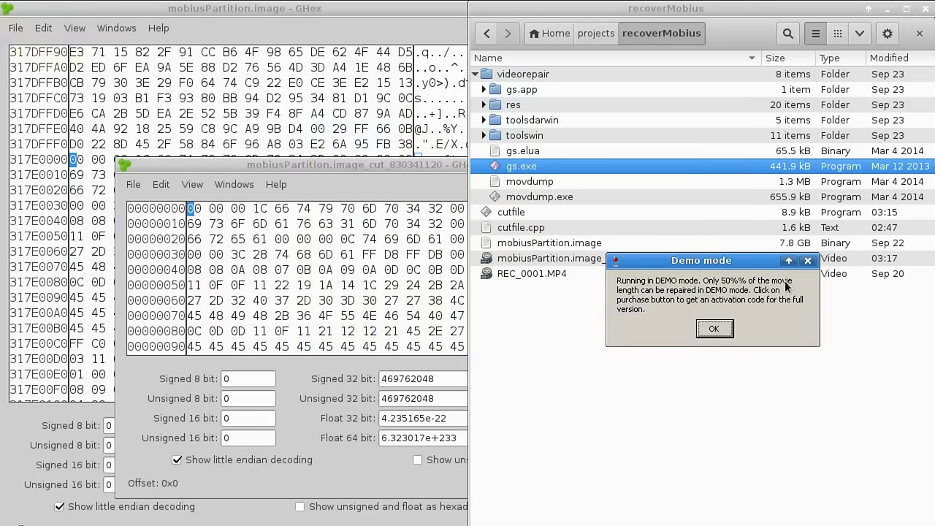
pyautogui.click(713, 329)
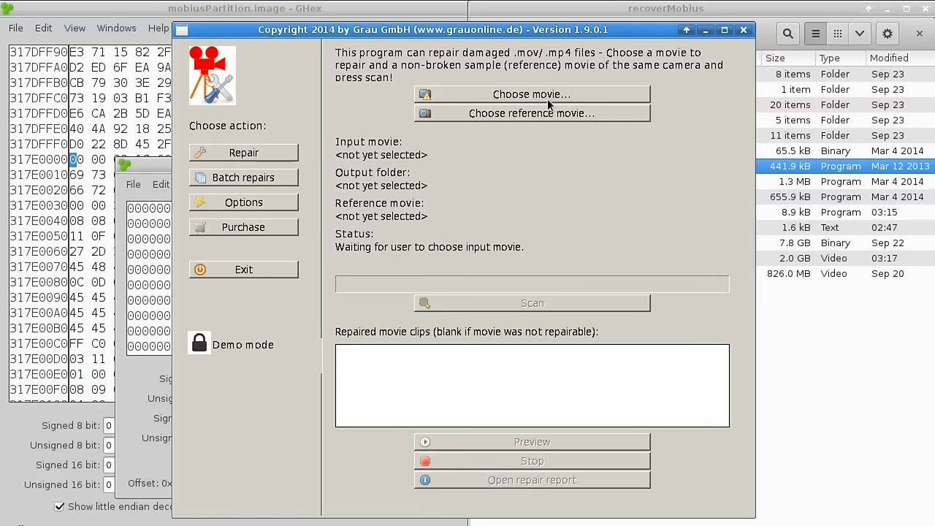
# Step: Set mobiusPartition.image_cut_830341120 from the recoverMobius folder as the movie to repair
pyautogui.click(514, 97)
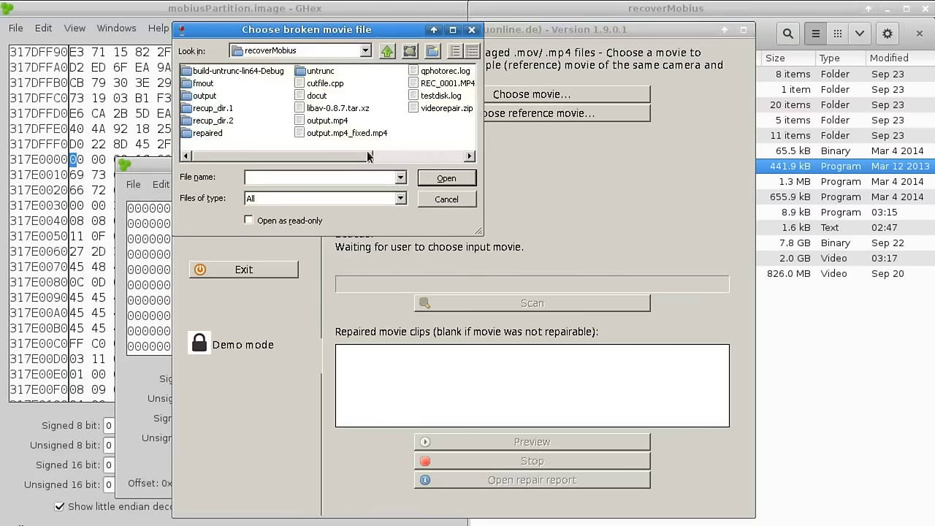
pyautogui.click(278, 52)
pyautogui.click(300, 94)
pyautogui.click(256, 120)
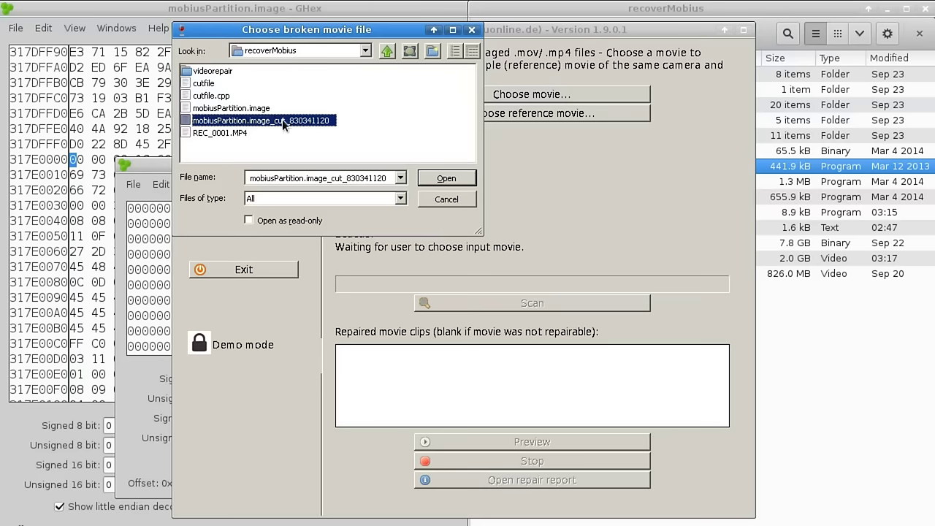
pyautogui.click(444, 179)
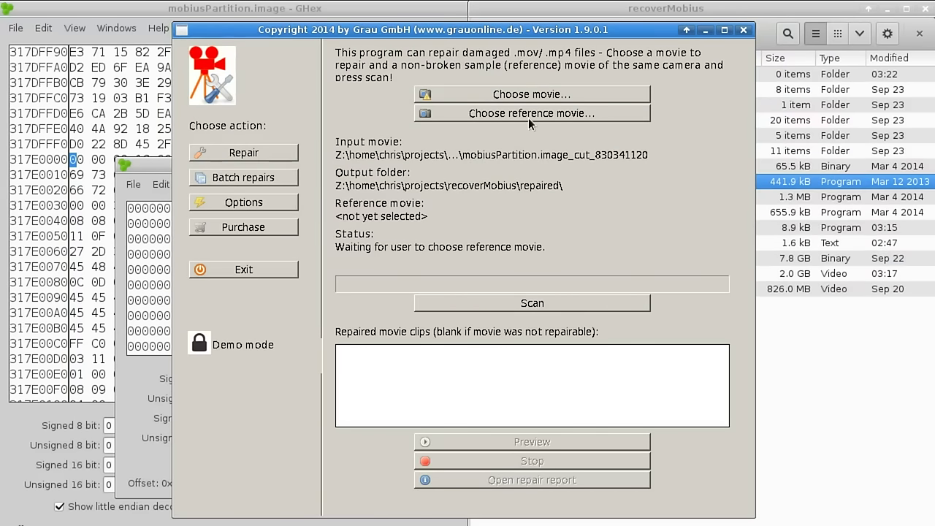
# Step: Choose REC_0001.MP4 as the reference movie
pyautogui.click(527, 115)
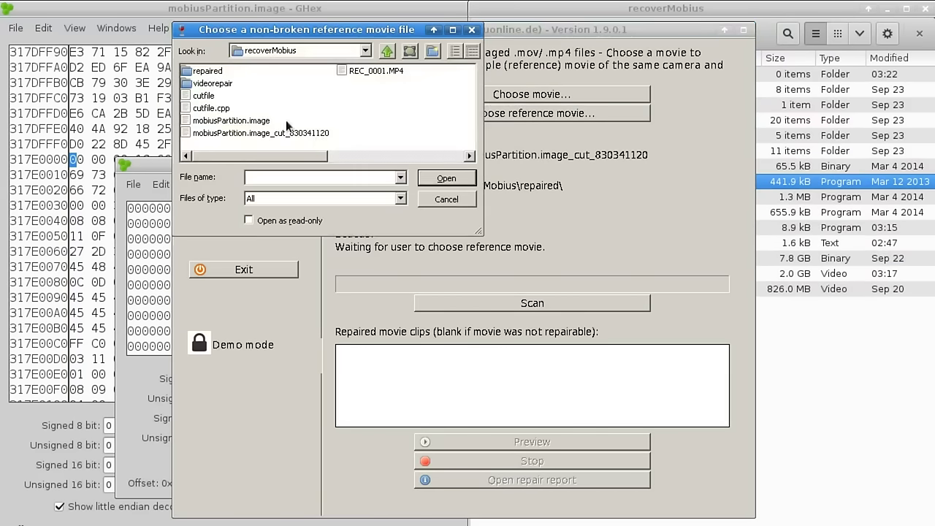
pyautogui.click(350, 72)
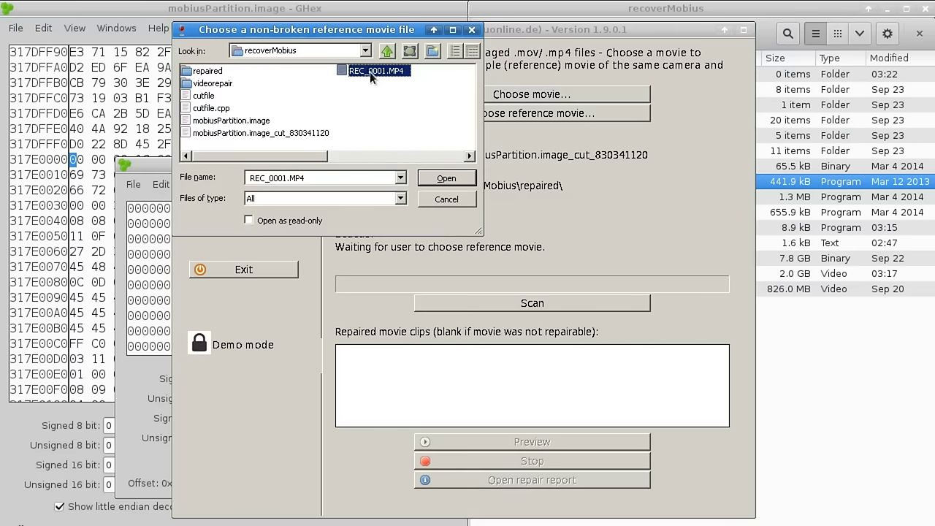
pyautogui.click(442, 179)
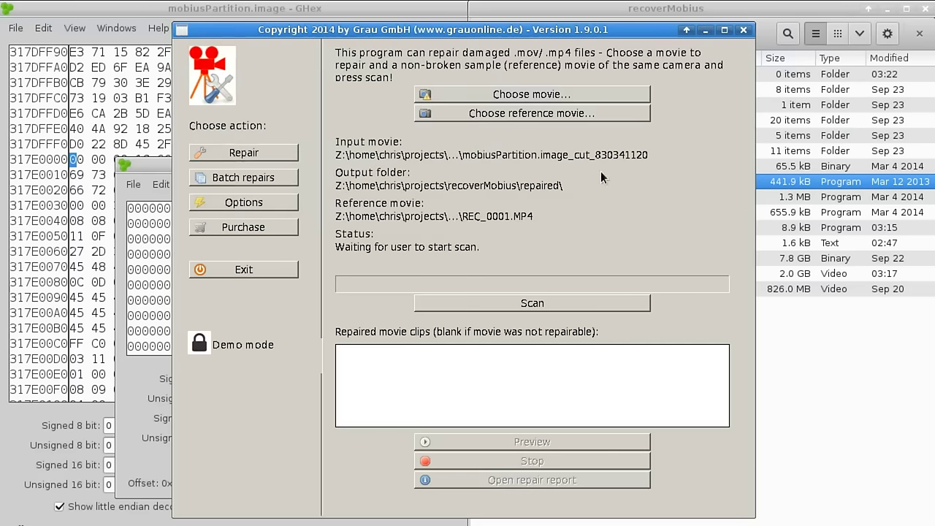
# Step: Scan and repair the cut file, then select the repaired mobiusPartition.image_cut_830341120 clip in the results
pyautogui.click(571, 302)
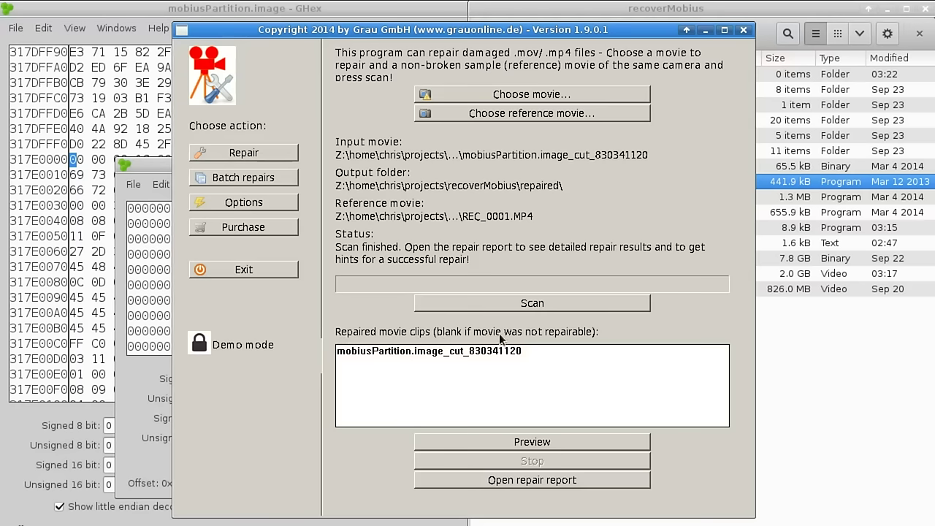
pyautogui.click(436, 351)
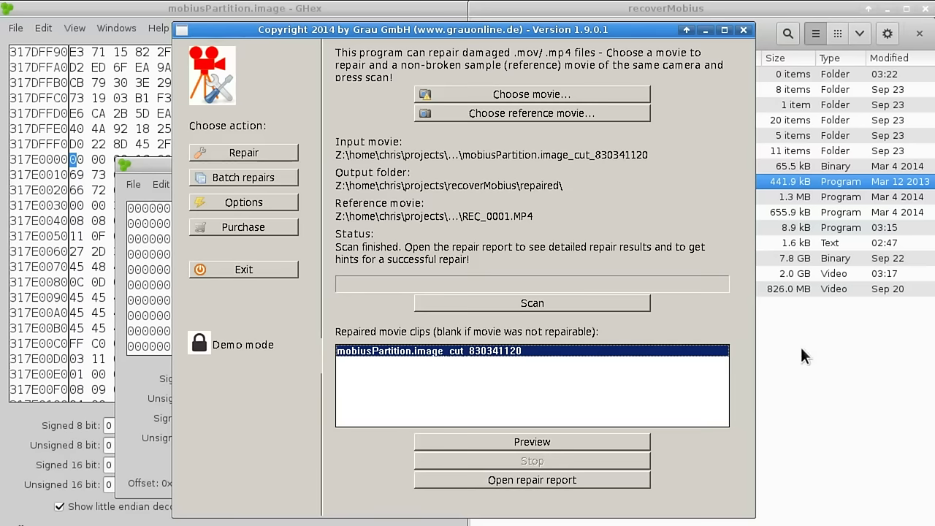
# Step: In Nautilus's repaired folder, play the 956.9 MB repaired mobiusPartition.image_cut_830341120 video in VLC
pyautogui.click(766, 327)
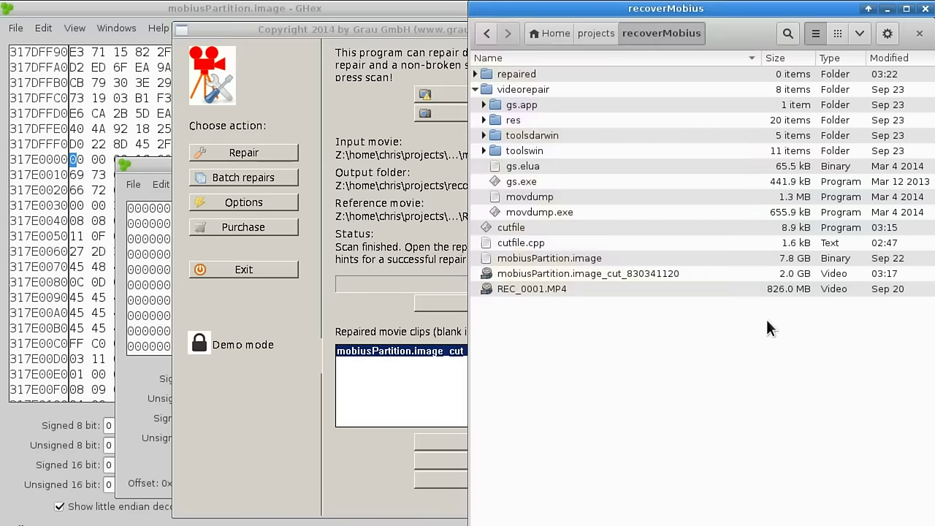
pyautogui.click(476, 89)
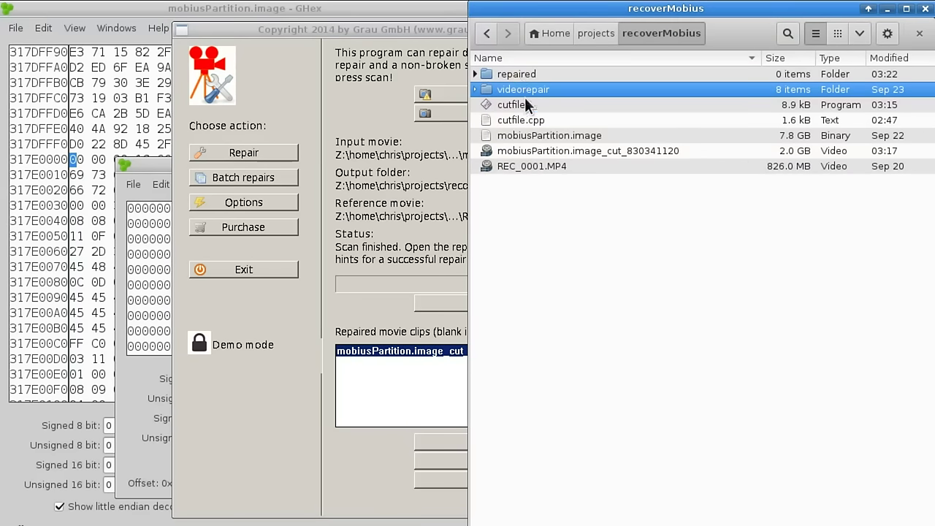
pyautogui.click(523, 73)
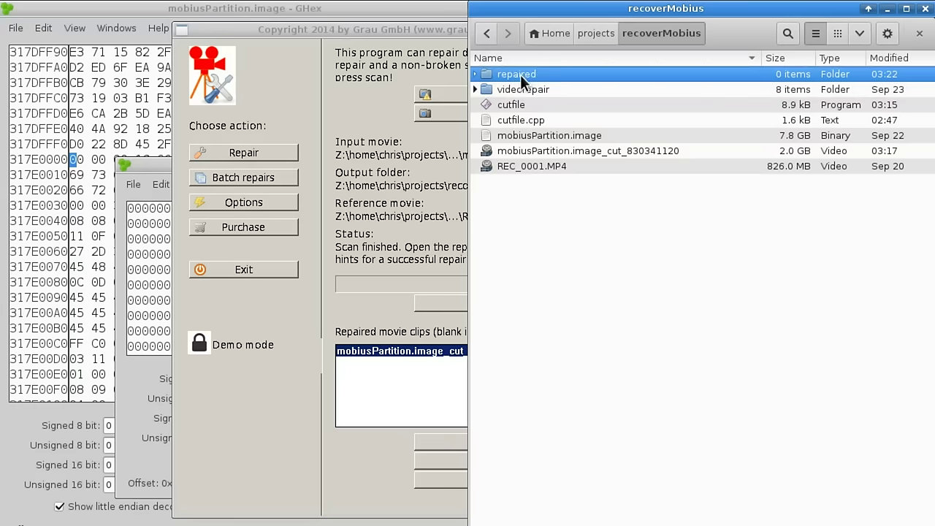
pyautogui.click(476, 73)
pyautogui.click(531, 118)
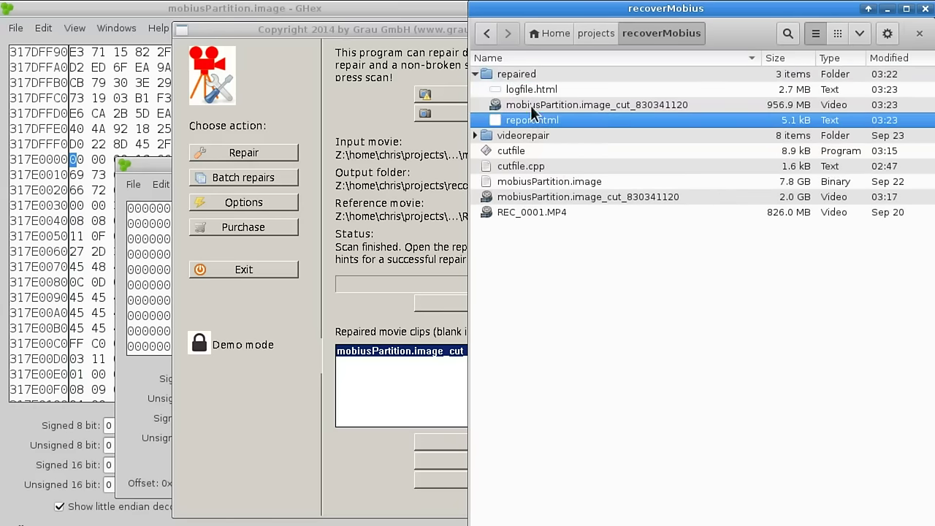
pyautogui.click(534, 91)
pyautogui.click(553, 106)
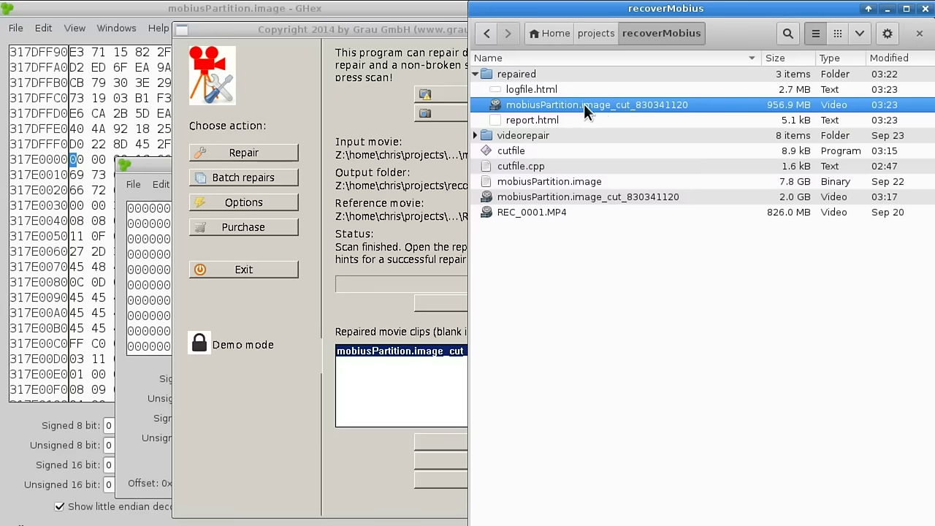
pyautogui.rightClick(584, 105)
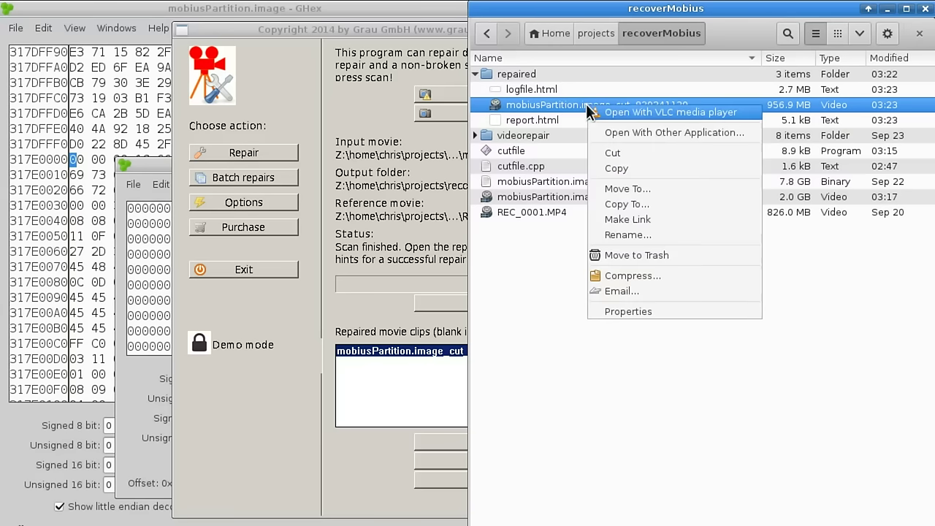
pyautogui.click(647, 112)
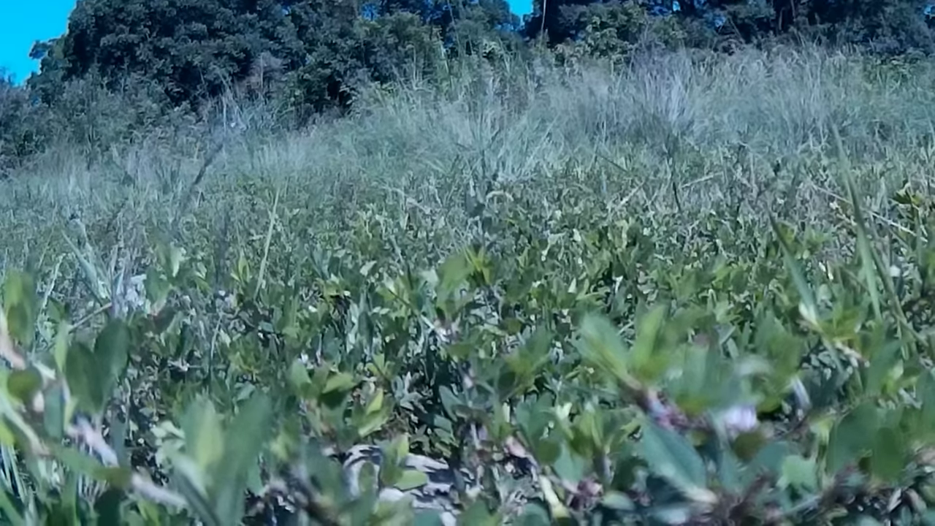